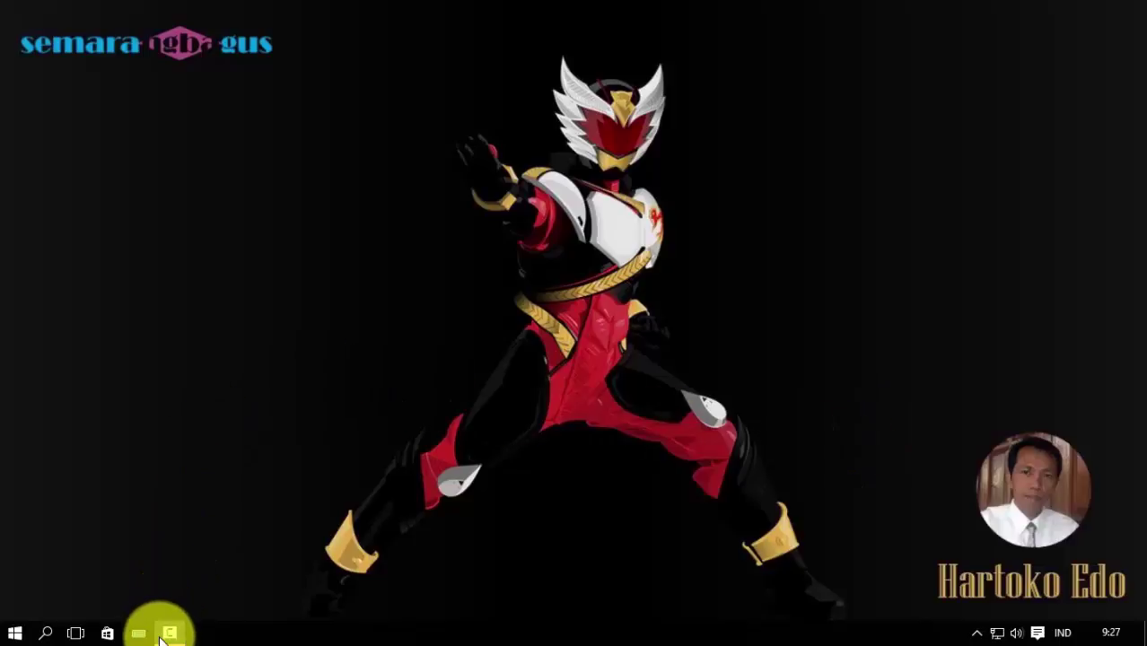
Open the Windows 10 Start menu from the taskbar's Start button.
{"action": "mouse_move", "coordinate": [163, 627]}
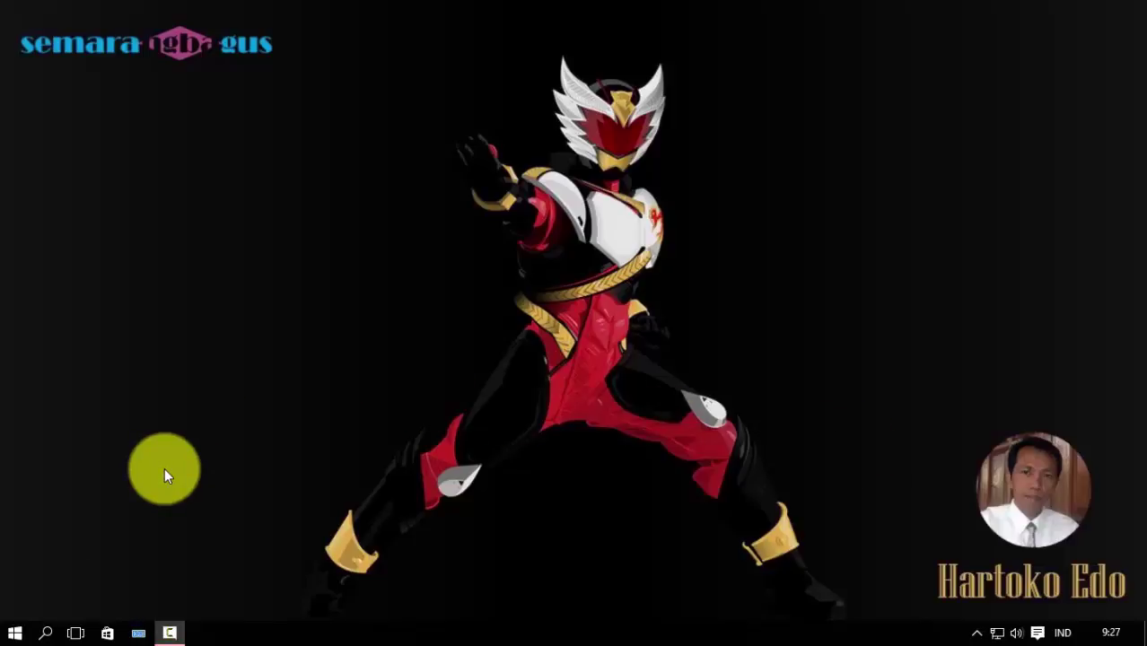
{"action": "left_click", "coordinate": [12, 634]}
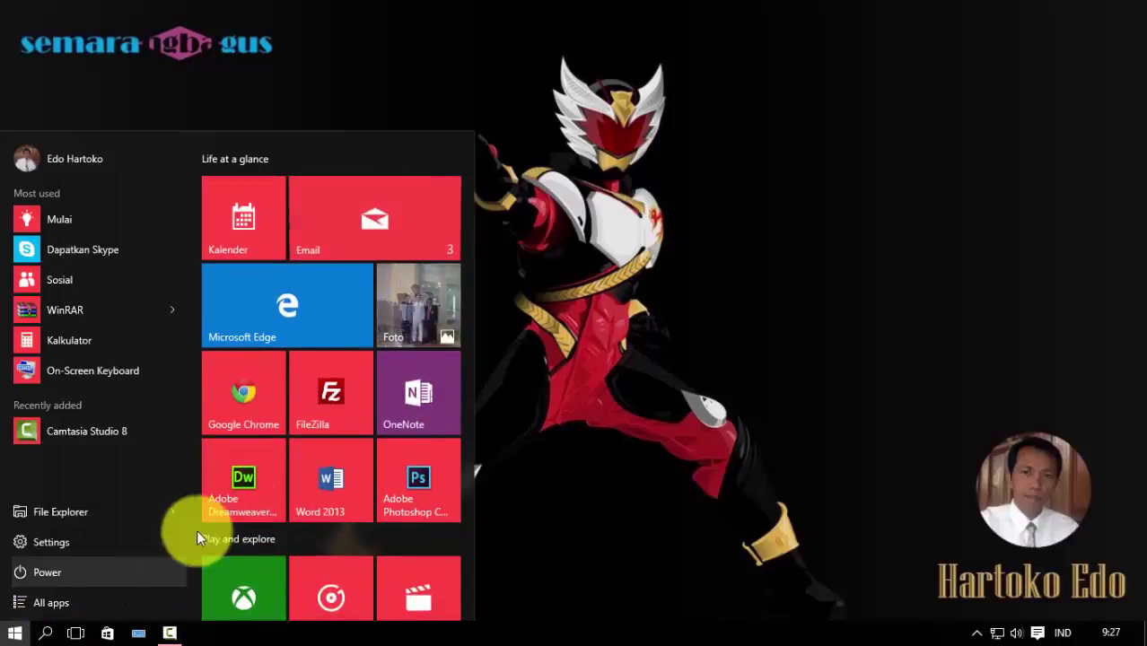
Launch Google Chrome and enter 'youtube' in the address bar.
{"action": "left_click", "coordinate": [240, 407]}
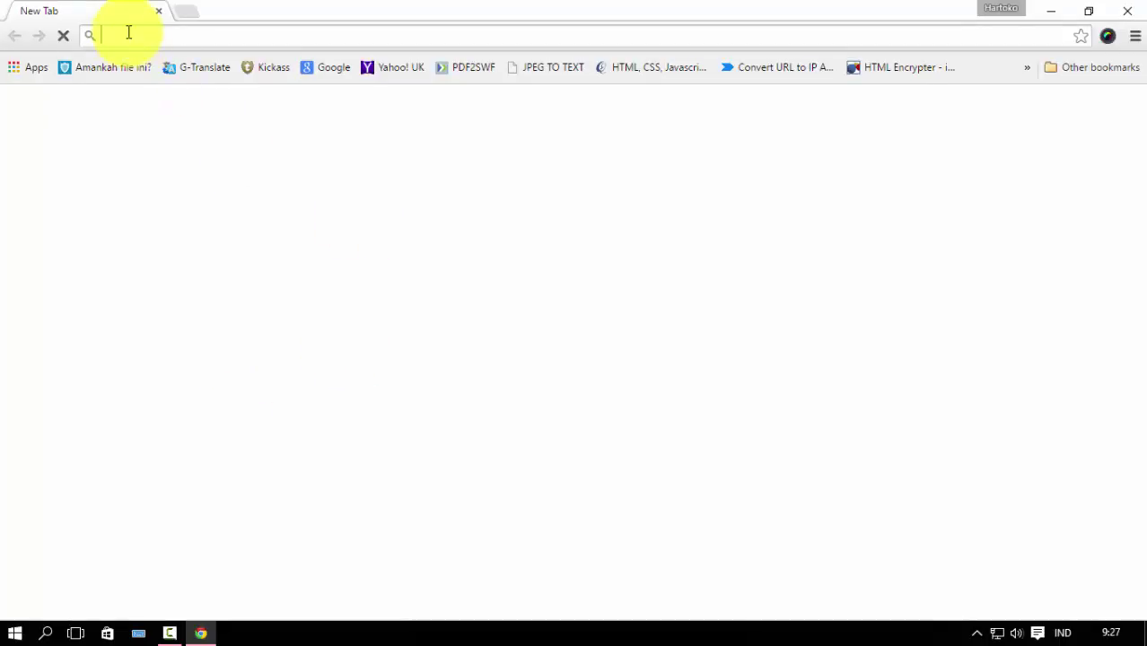
{"action": "type", "text": "youtube"}
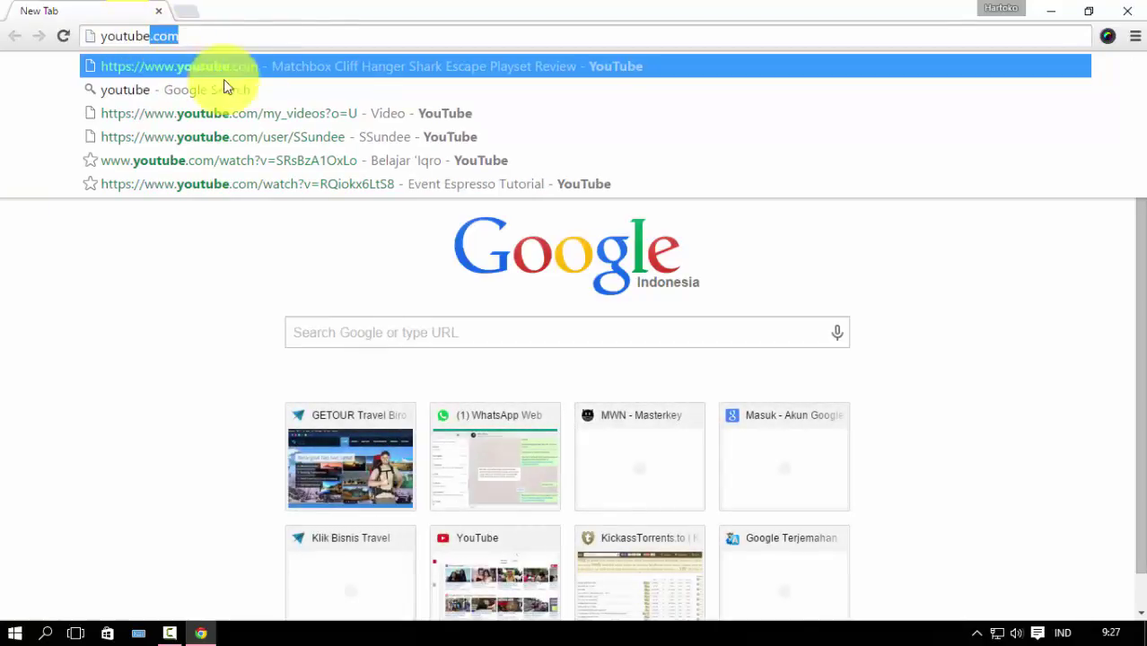
Go to youtube.com/my_videos, start an upload, and confirm uploading as the profile's channel.
{"action": "left_click", "coordinate": [187, 115]}
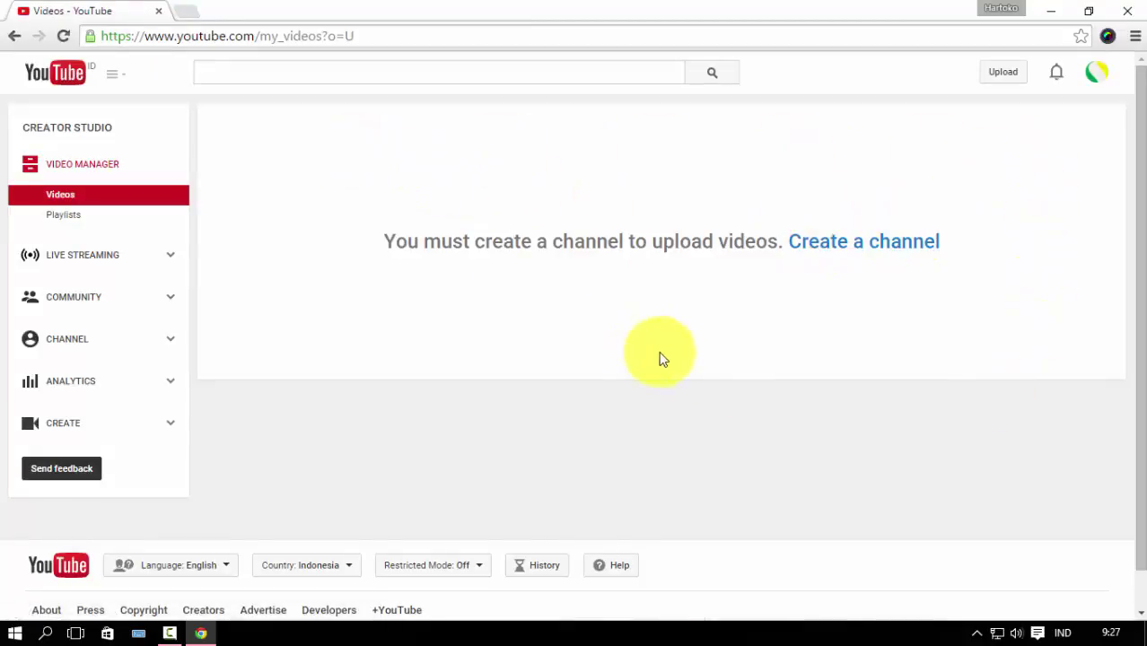
{"action": "left_click", "coordinate": [1005, 75]}
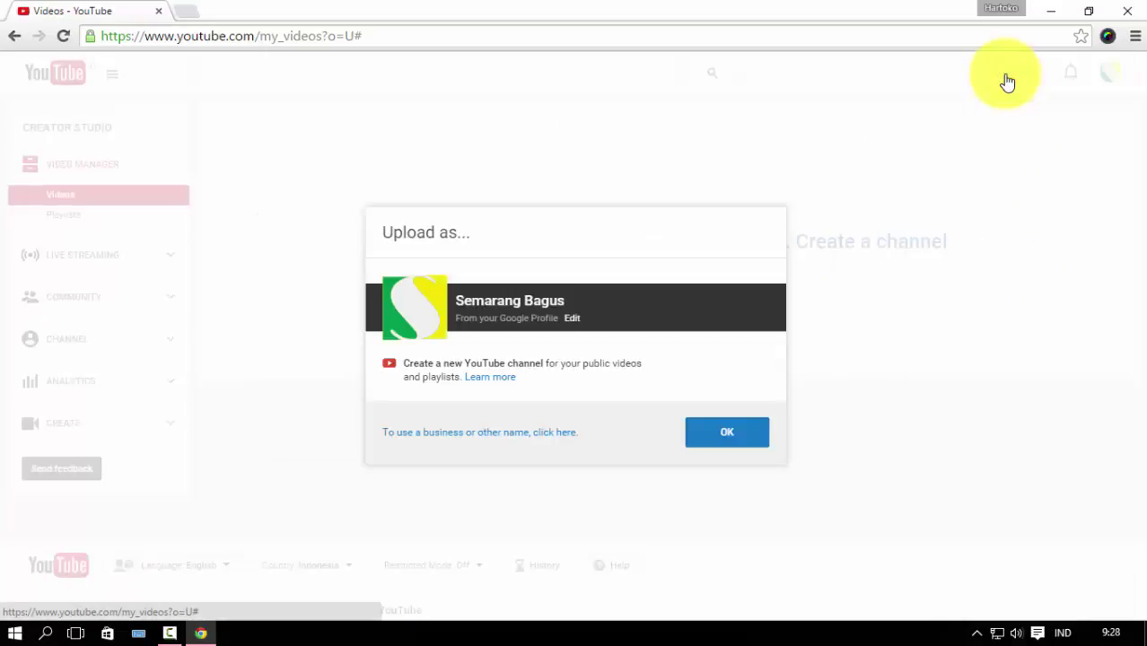
{"action": "left_click", "coordinate": [732, 438]}
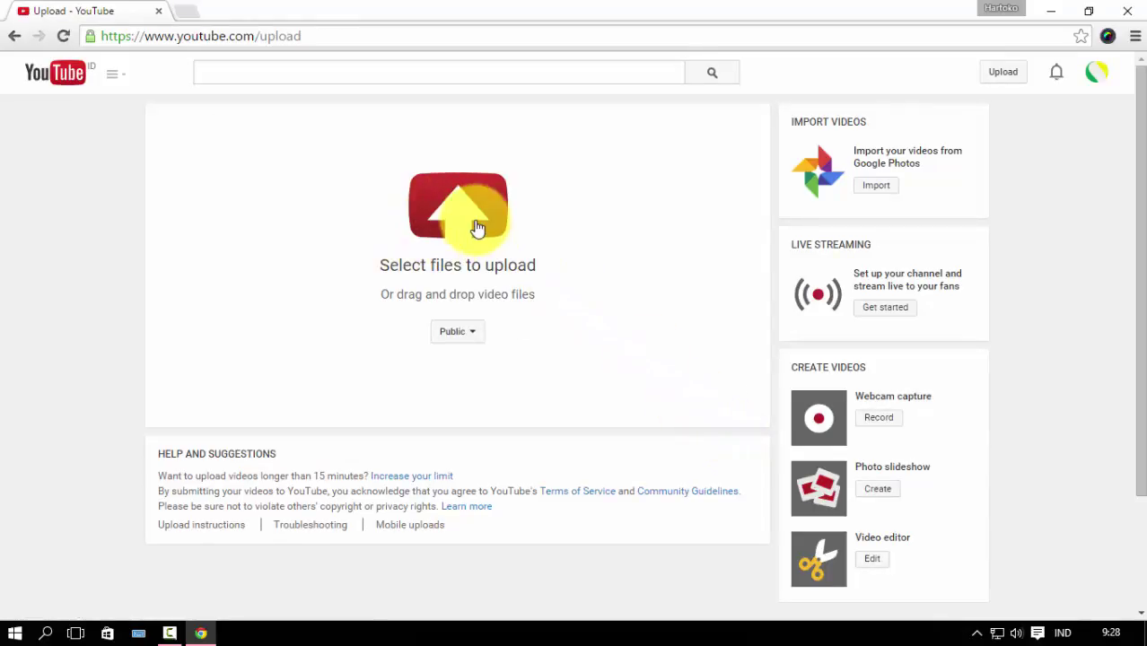
Open the upload file chooser and browse Local Disk (F:).
{"action": "left_click", "coordinate": [477, 333]}
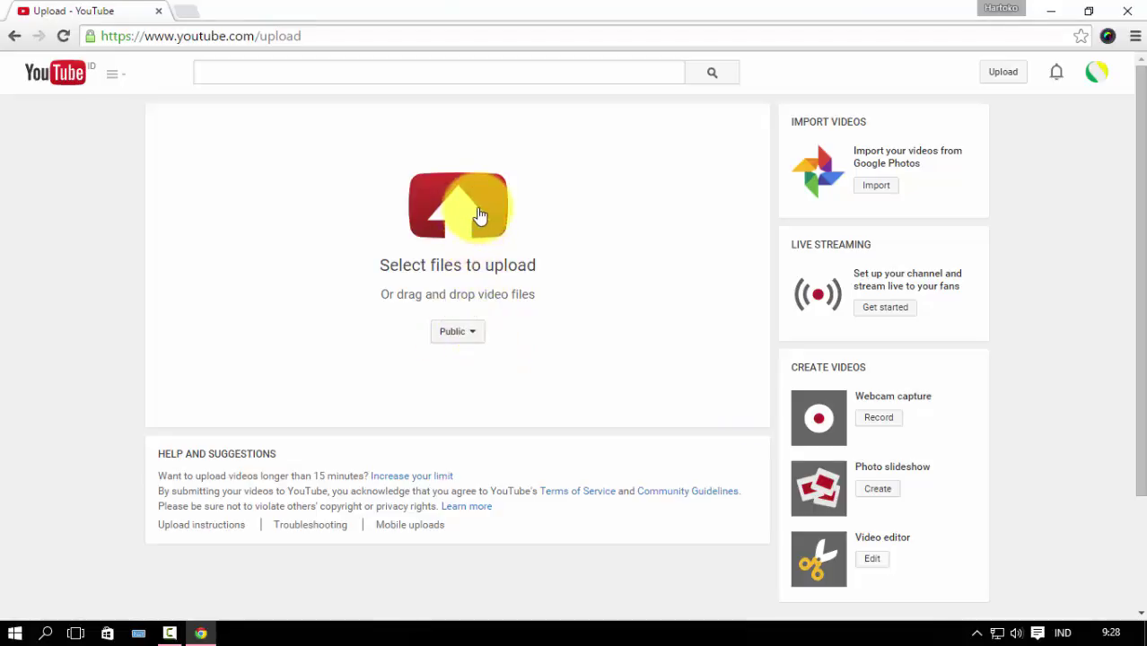
{"action": "left_click", "coordinate": [480, 215]}
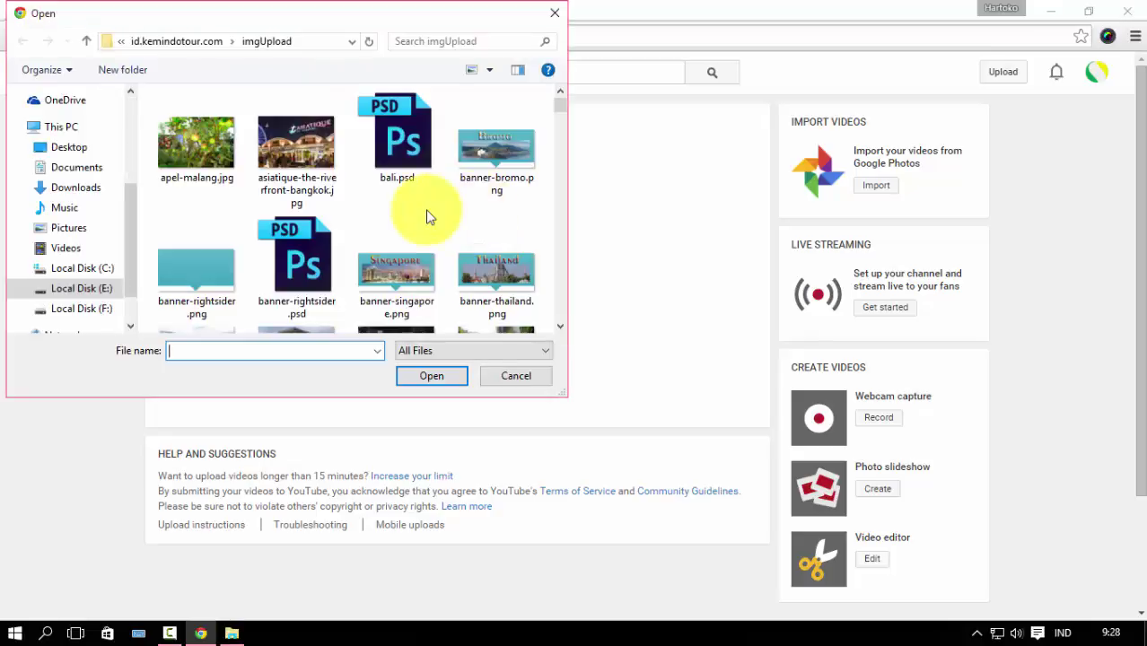
{"action": "left_click", "coordinate": [82, 311]}
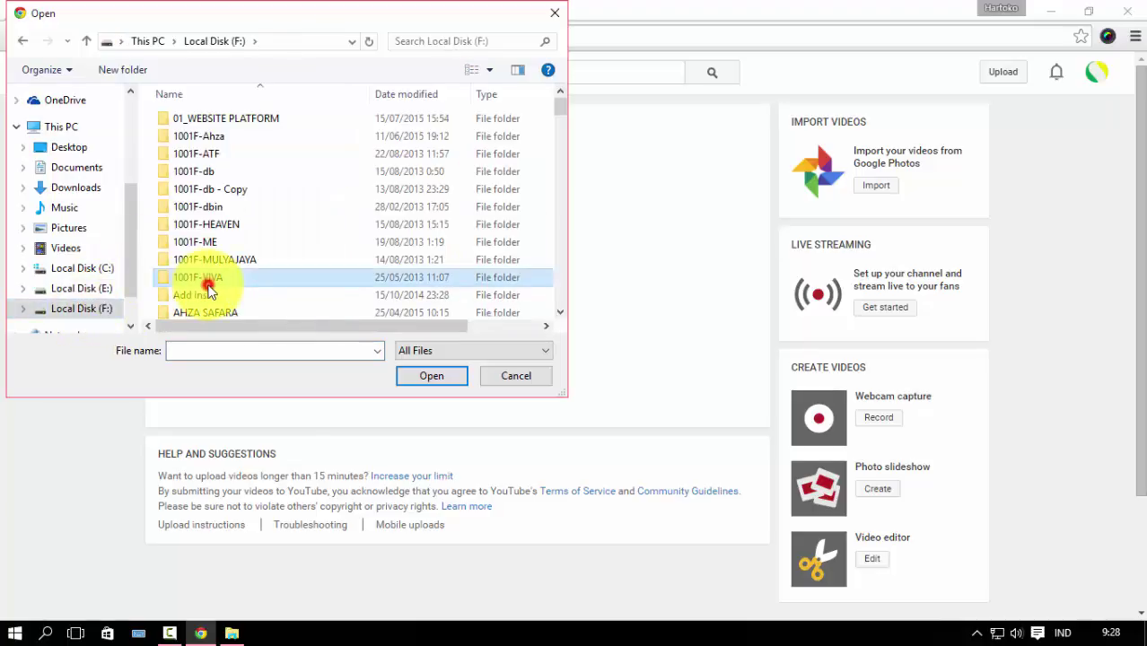
Open the video folder and select Bangun tidur.mp4 to start uploading it.
{"action": "scroll", "coordinate": [208, 287], "scroll_direction": "down", "scroll_amount": 3}
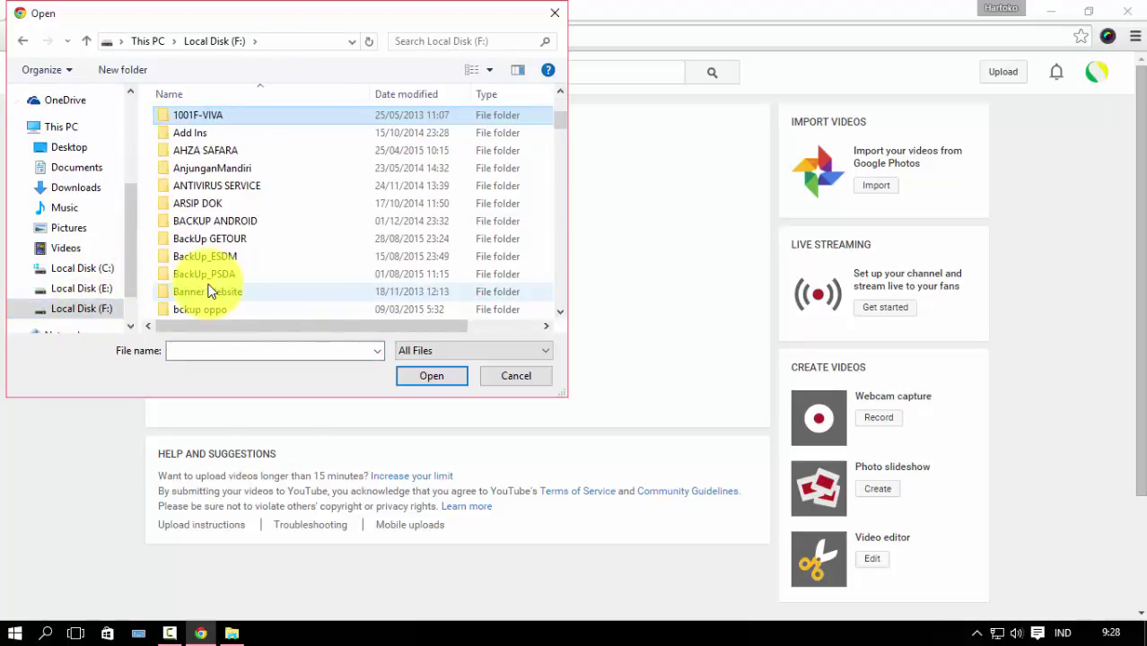
{"action": "scroll", "coordinate": [208, 291], "scroll_direction": "down", "scroll_amount": 3}
{"action": "scroll", "coordinate": [208, 291], "scroll_direction": "down", "scroll_amount": 3}
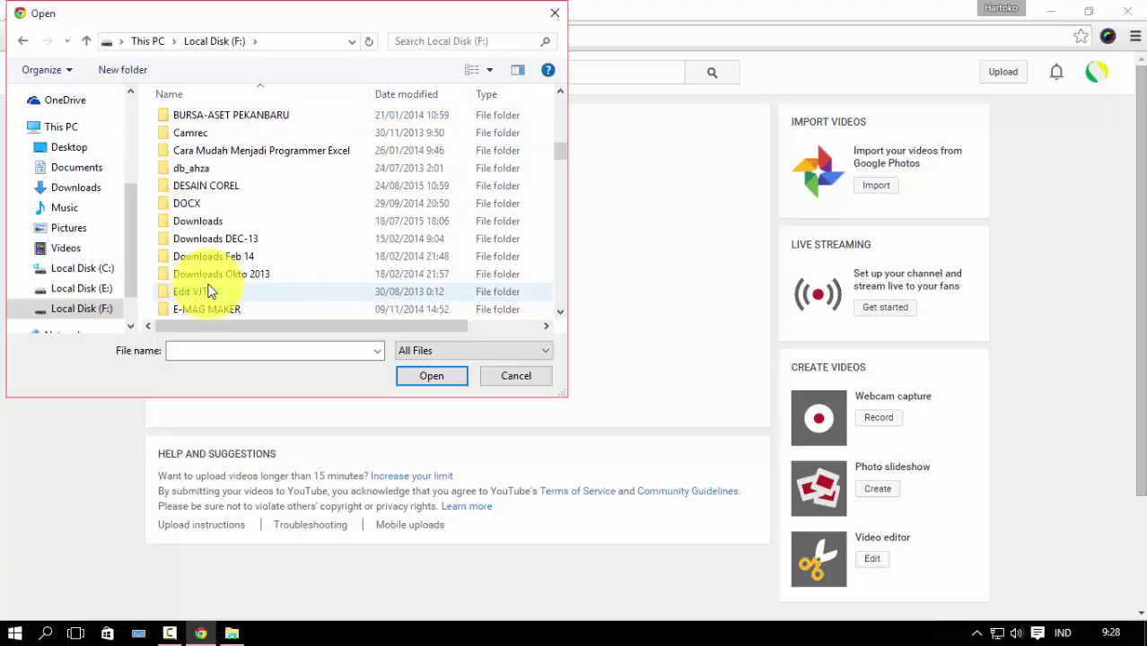
{"action": "scroll", "coordinate": [208, 290], "scroll_direction": "down", "scroll_amount": 3}
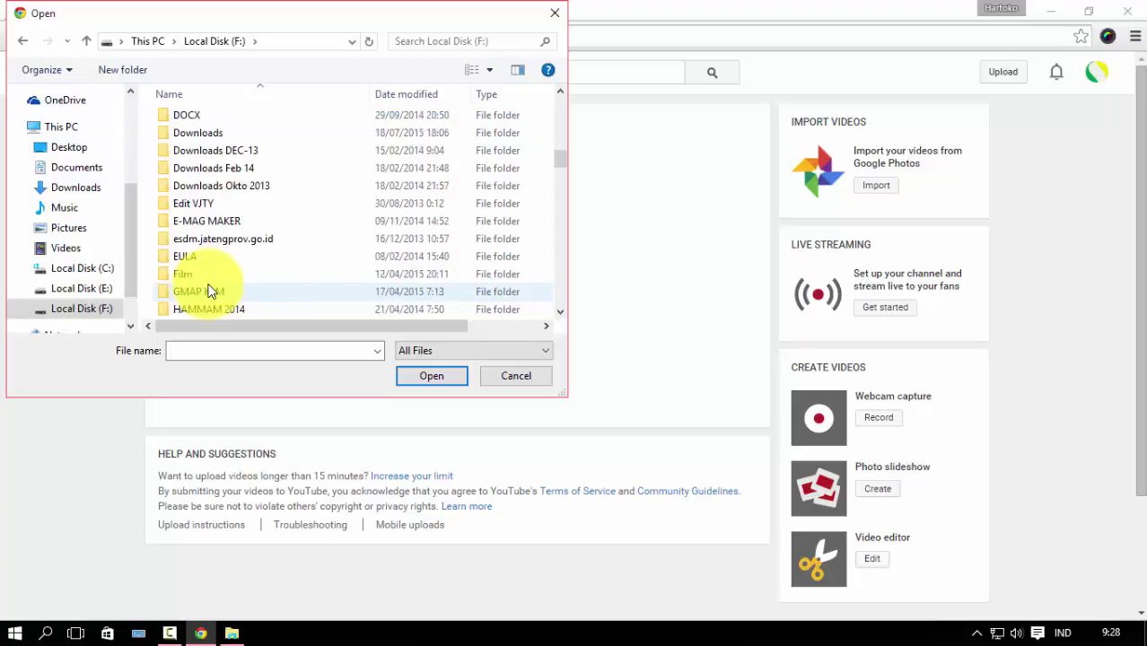
{"action": "scroll", "coordinate": [208, 291], "scroll_direction": "down", "scroll_amount": 8}
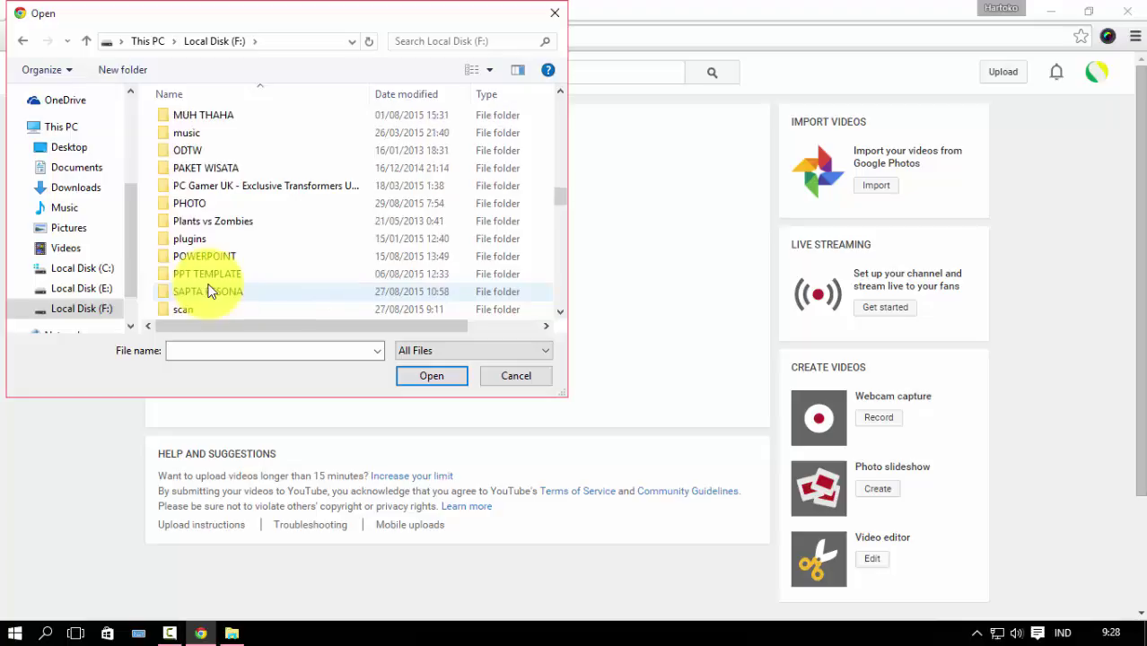
{"action": "scroll", "coordinate": [208, 293], "scroll_direction": "down", "scroll_amount": 2}
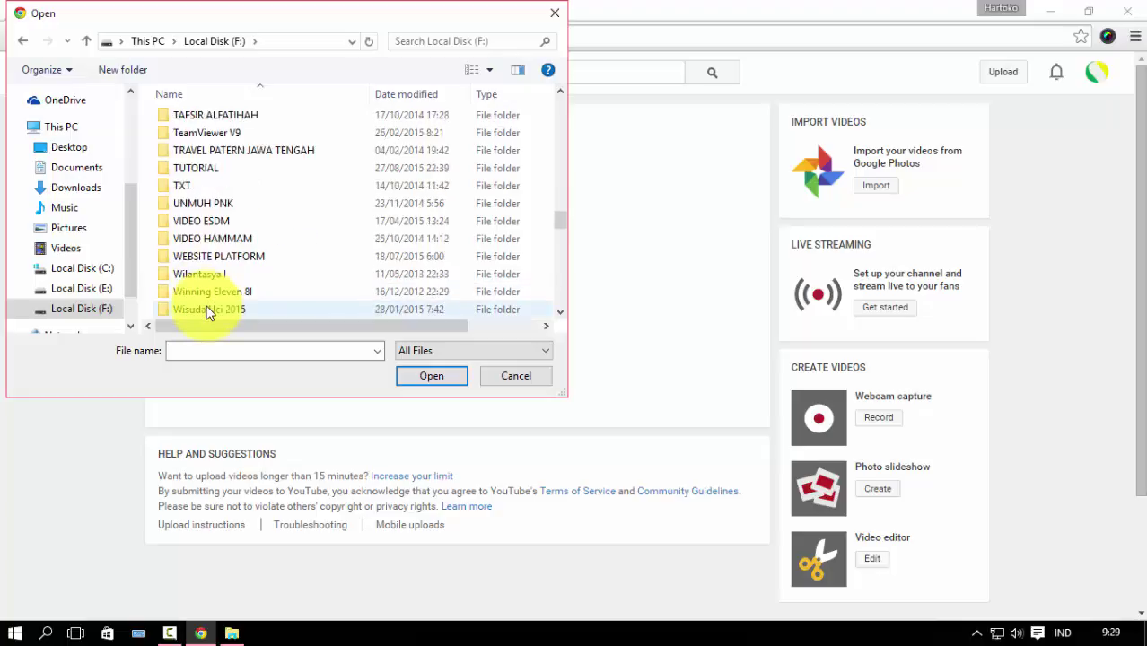
{"action": "scroll", "coordinate": [208, 294], "scroll_direction": "down", "scroll_amount": 2}
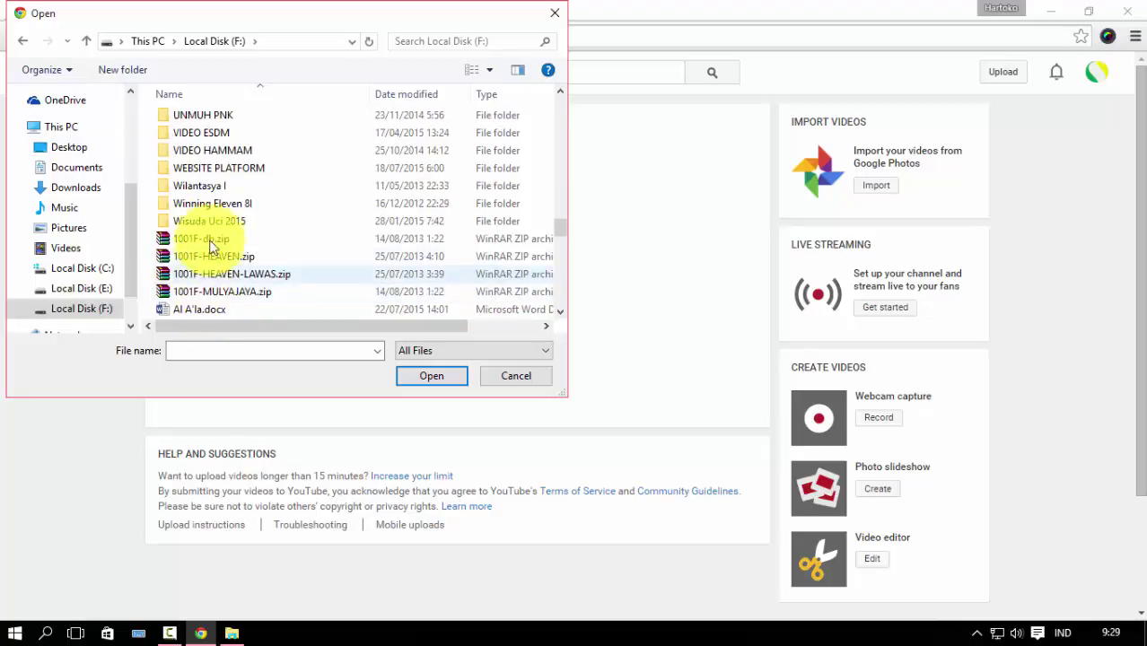
{"action": "left_click", "coordinate": [212, 153]}
{"action": "double_click", "coordinate": [212, 152]}
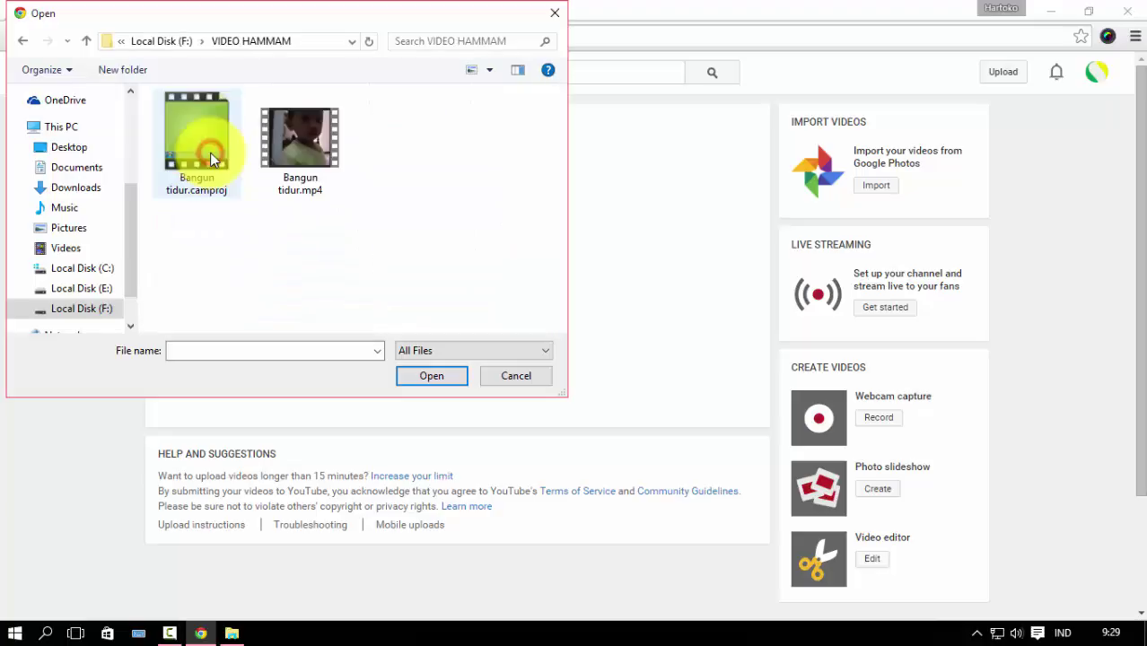
{"action": "left_click", "coordinate": [299, 144]}
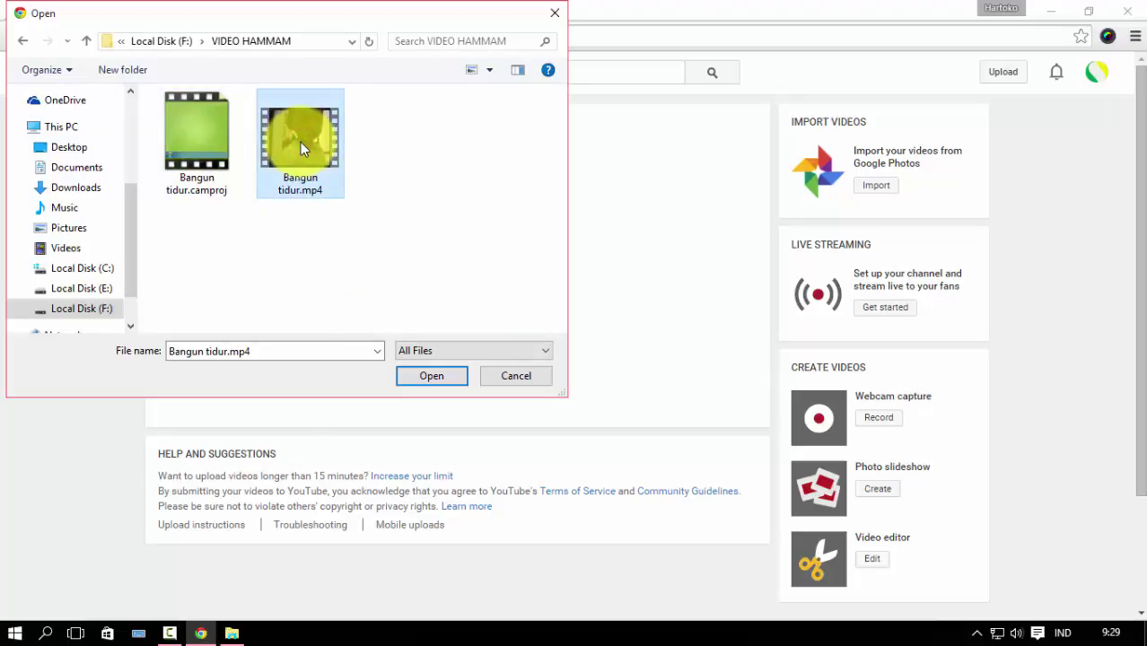
{"action": "left_click", "coordinate": [451, 370]}
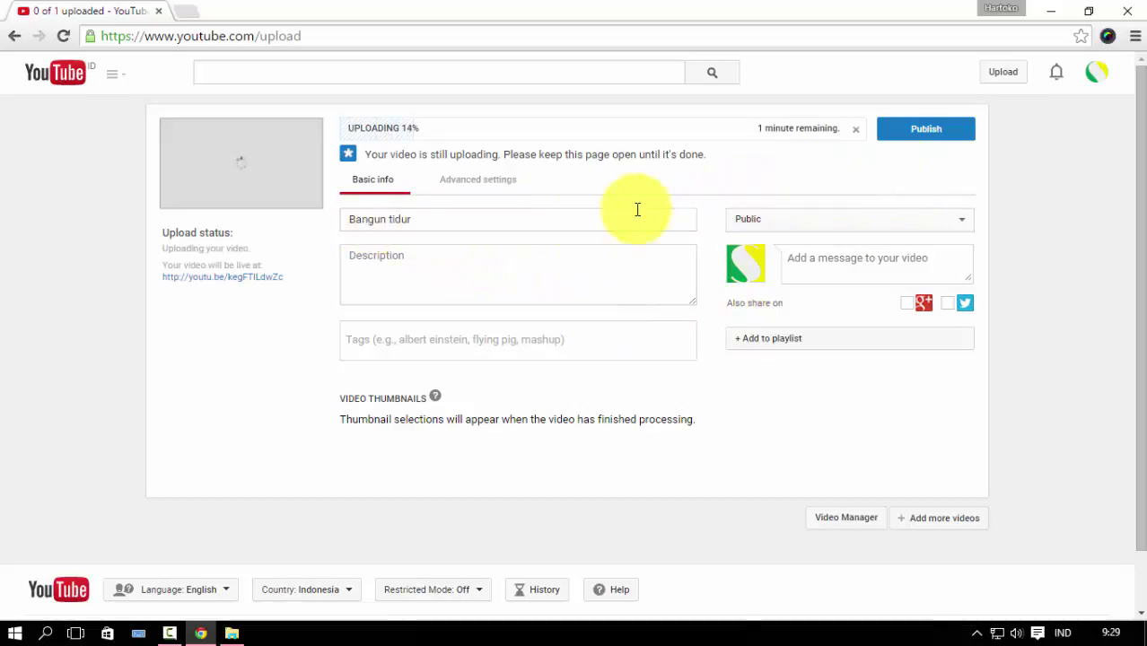
Replace the video title 'Bangun tidur' with the child's name.
{"action": "left_click", "coordinate": [397, 222]}
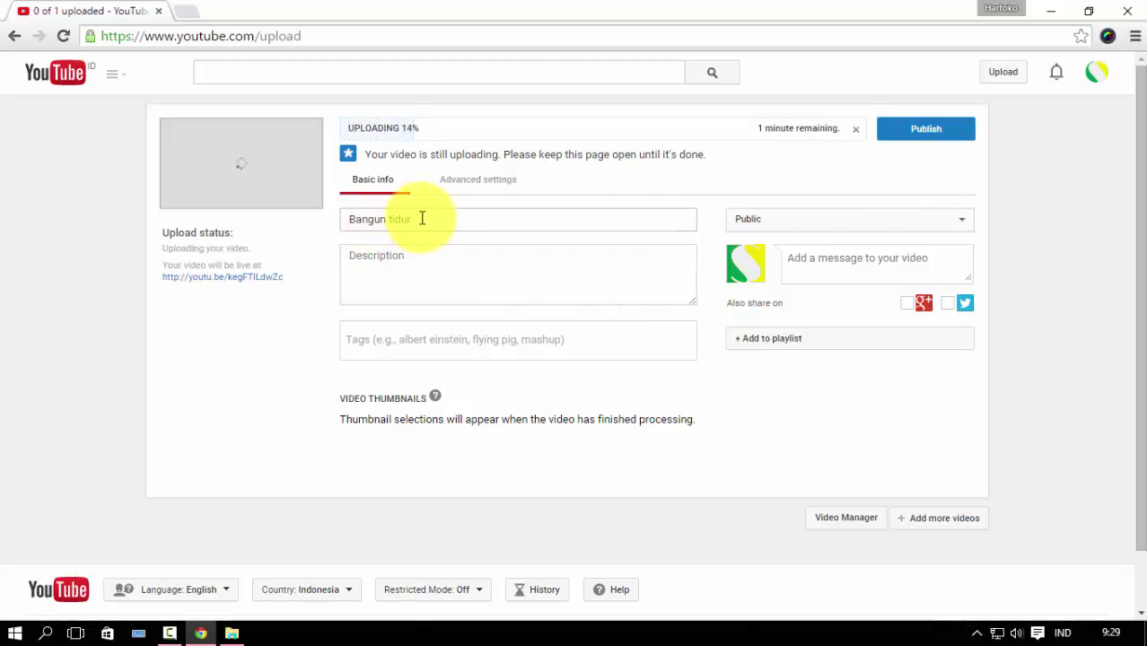
{"action": "left_click_drag", "start_coordinate": [422, 218], "coordinate": [334, 223]}
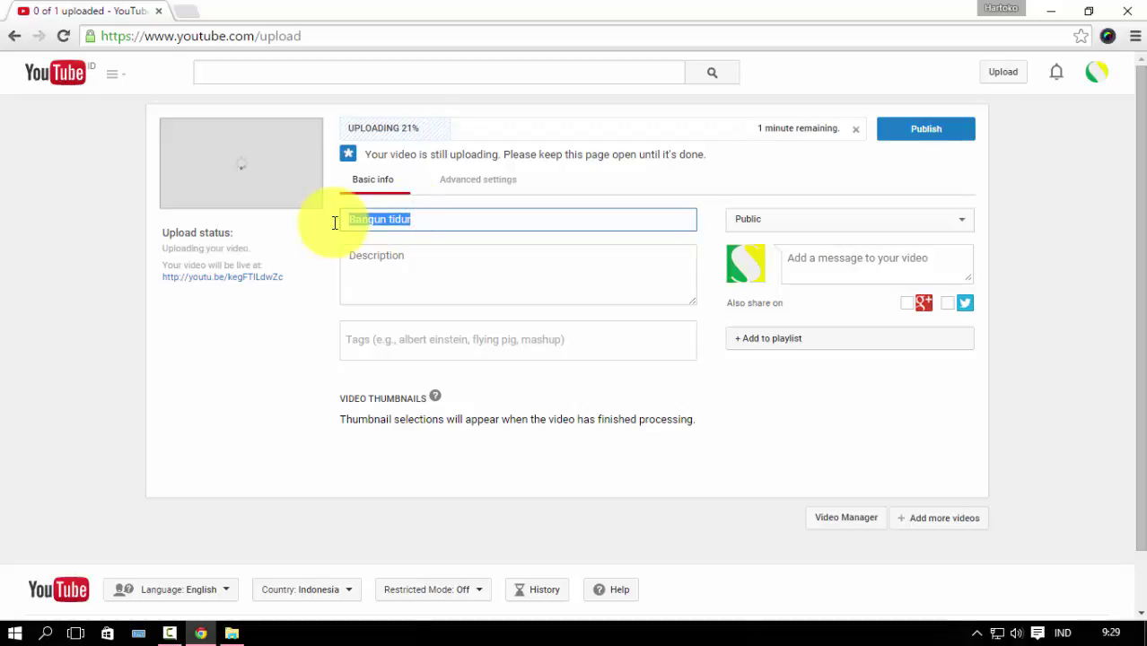
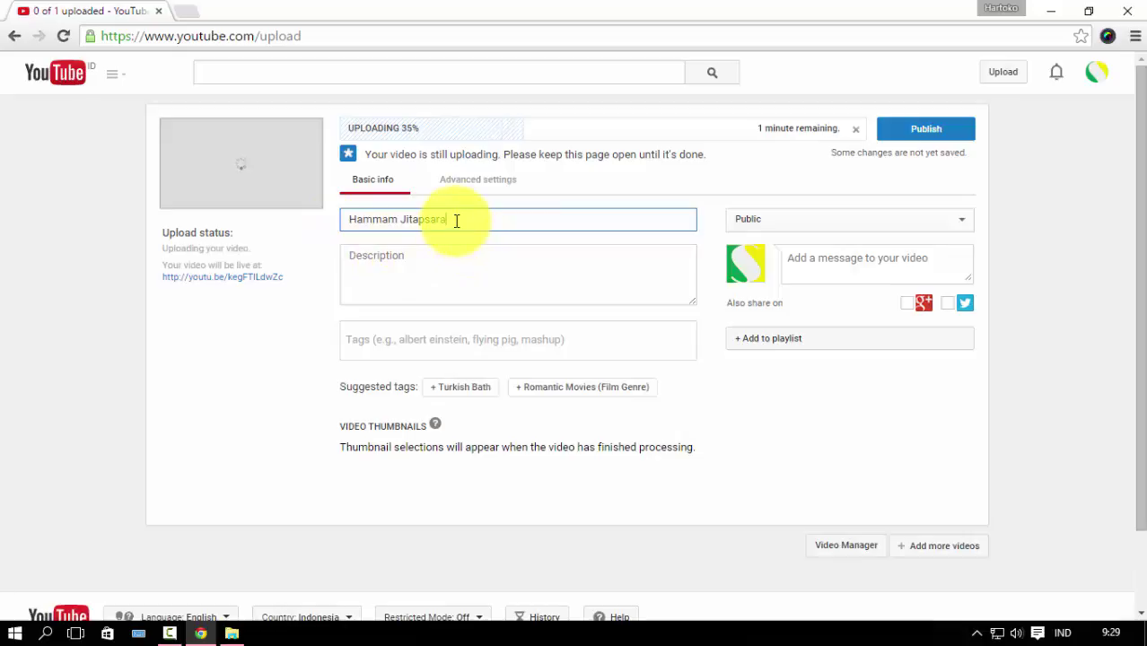
{"action": "left_click_drag", "start_coordinate": [456, 220], "coordinate": [329, 221]}
{"action": "key", "text": "ctrl+c"}
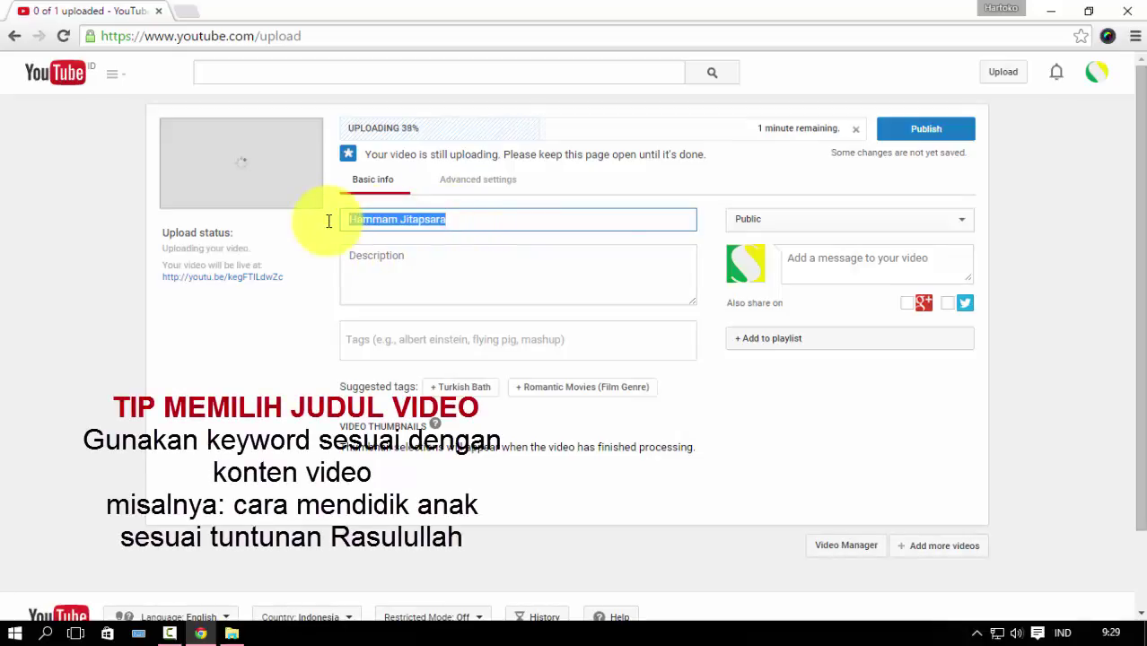
Paste the title into the description and publish the video.
{"action": "left_click", "coordinate": [377, 258]}
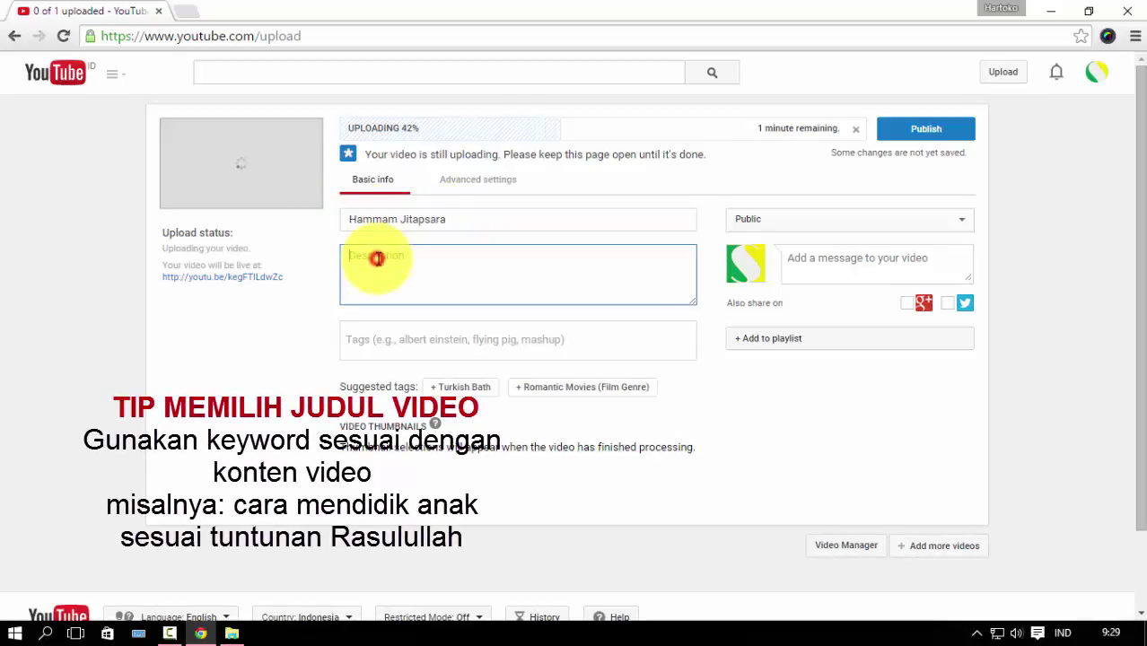
{"action": "key", "text": "ctrl+v"}
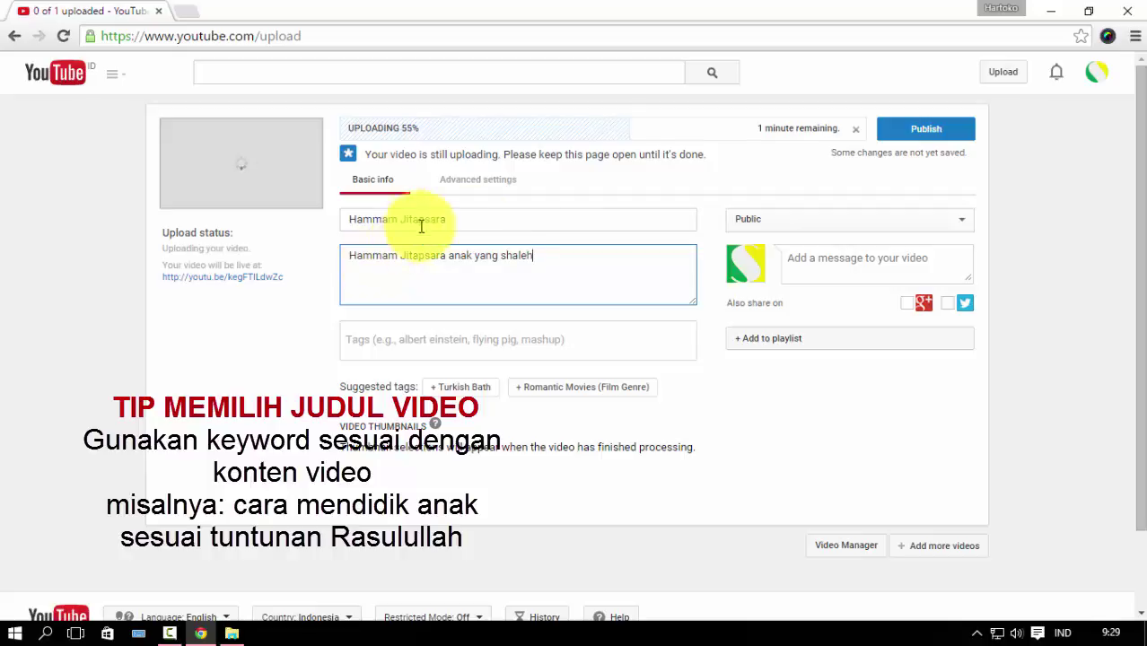
{"action": "left_click", "coordinate": [917, 132]}
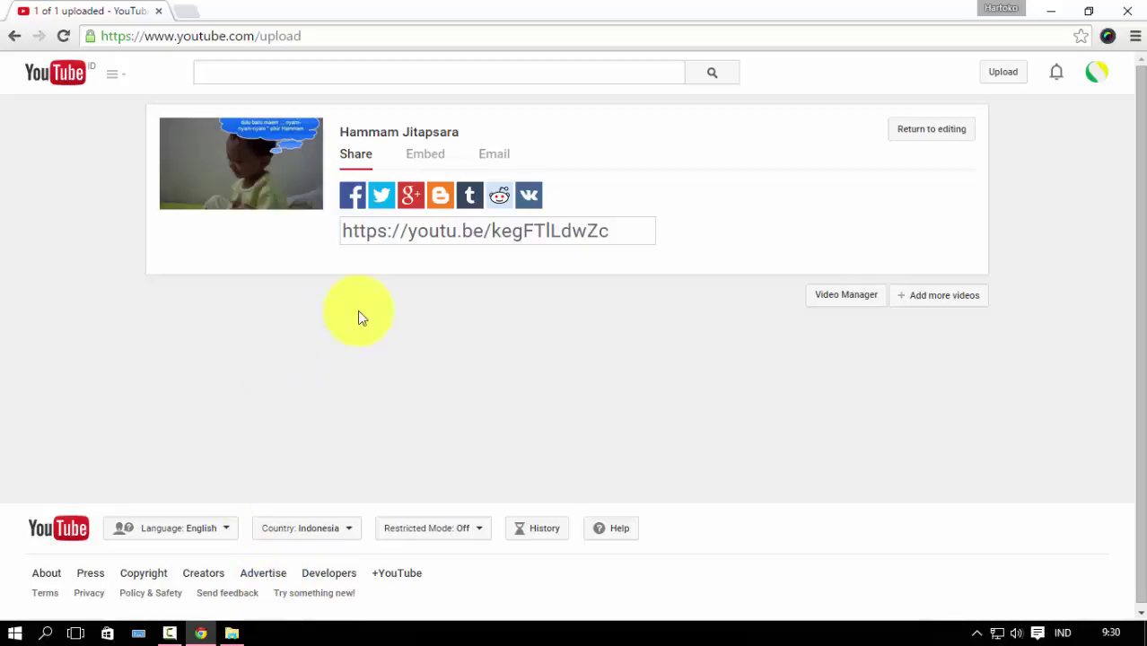
Open the published video's watch page, pause it, and go to its info and settings.
{"action": "left_click", "coordinate": [268, 158]}
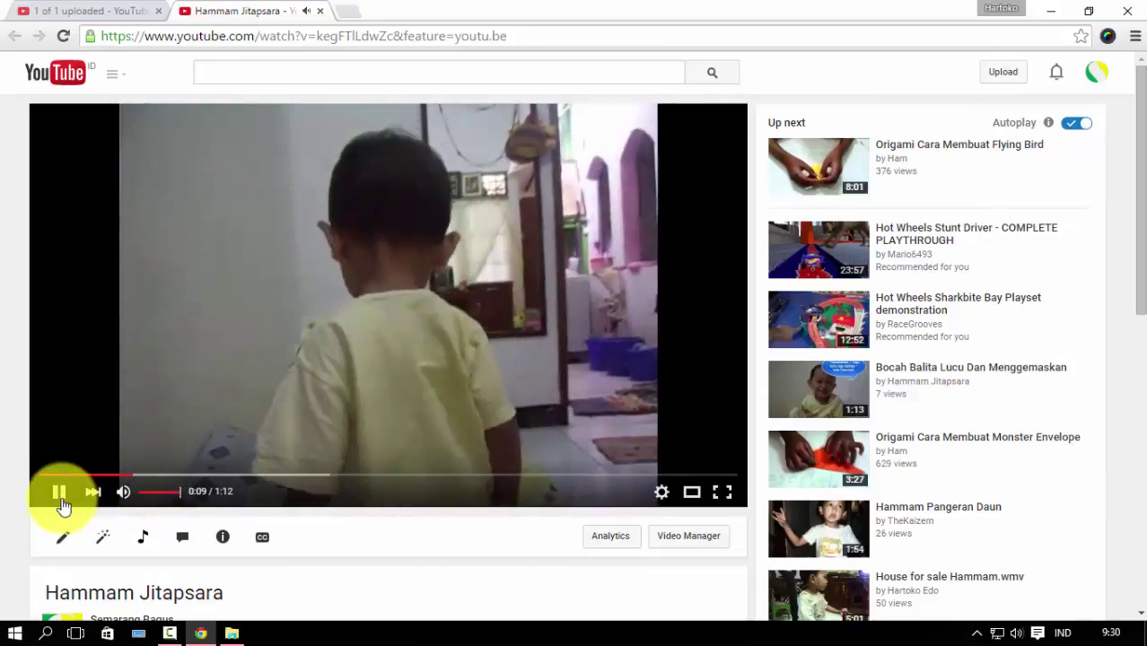
{"action": "left_click", "coordinate": [59, 497]}
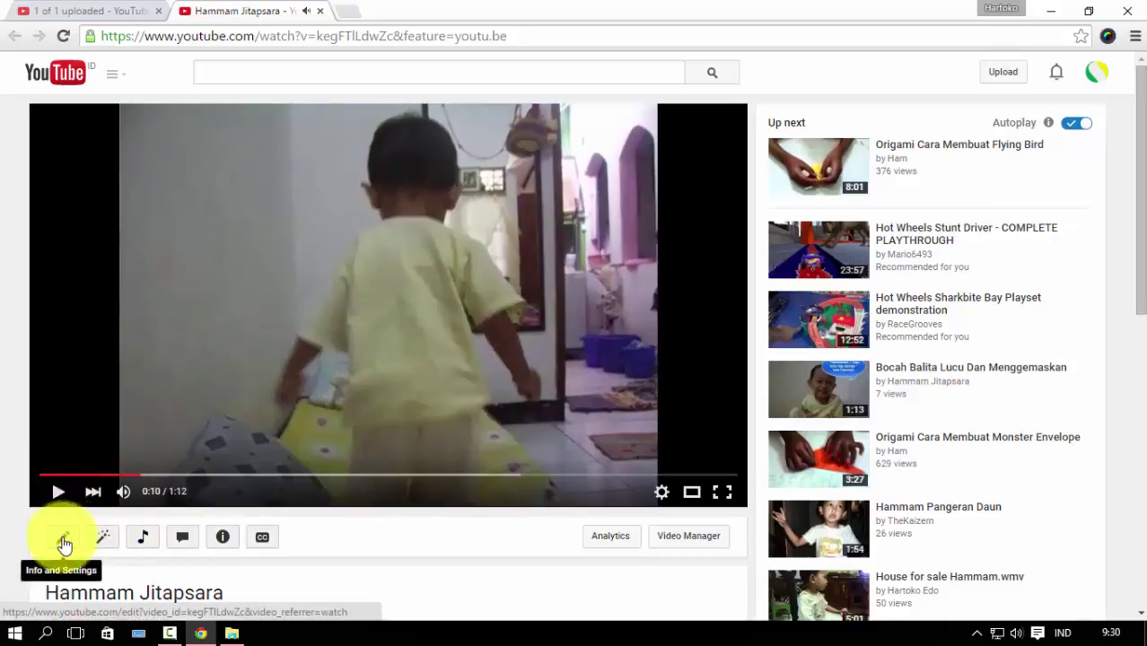
{"action": "left_click", "coordinate": [63, 539]}
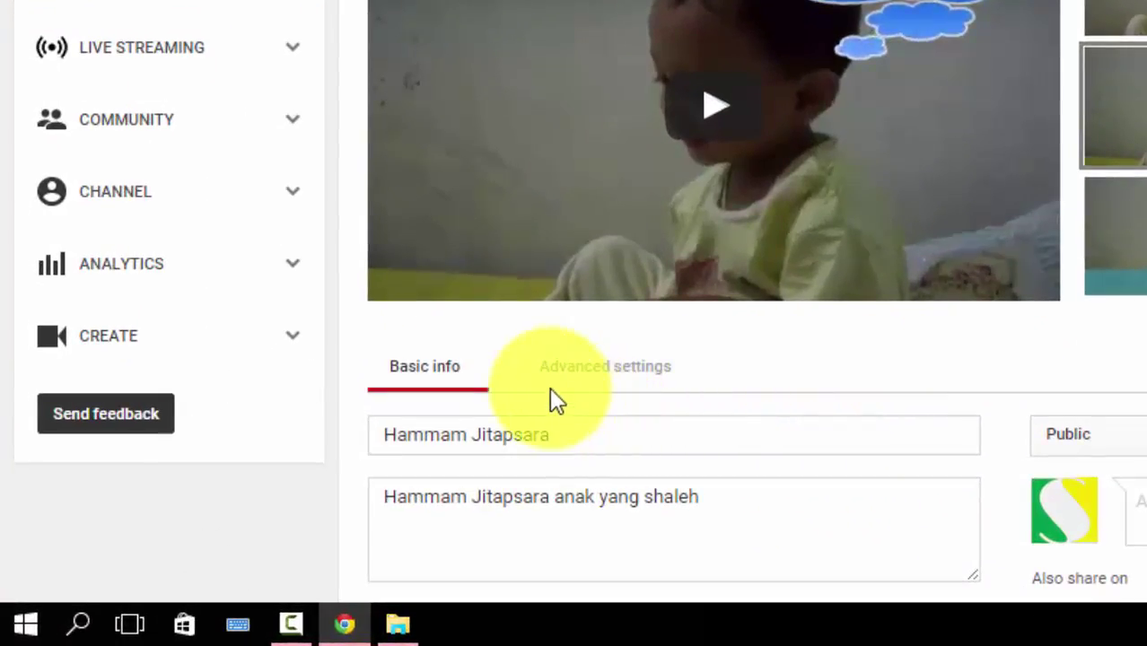
Review the Advanced settings: comments allowed, Standard YouTube License, People & Blogs category.
{"action": "left_click", "coordinate": [554, 396]}
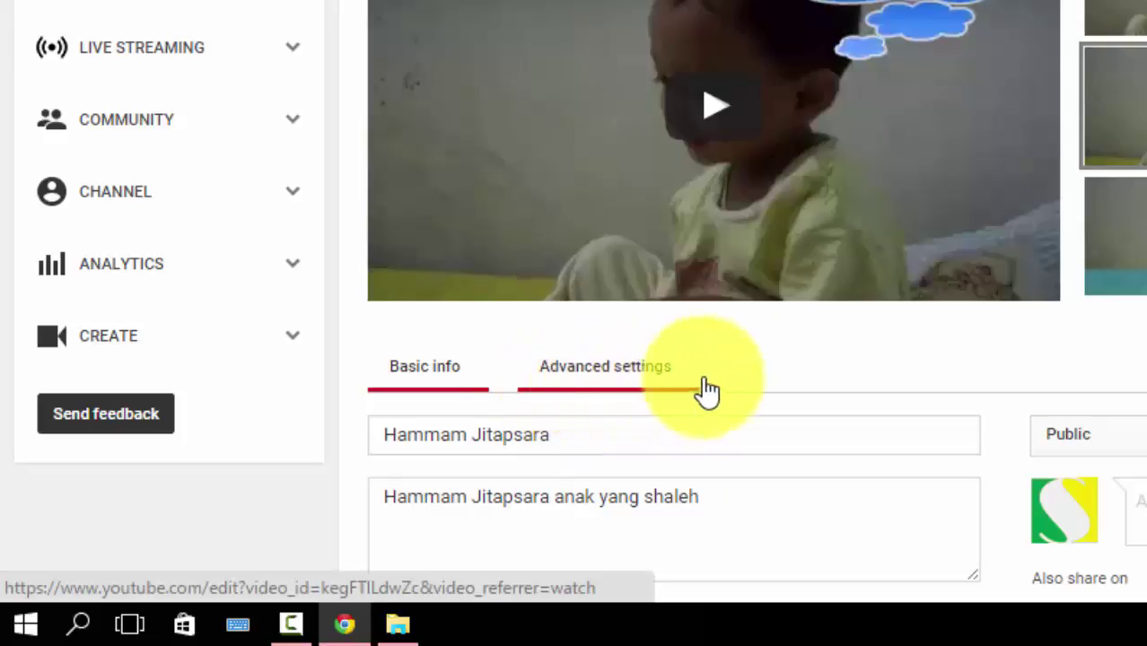
{"action": "left_click", "coordinate": [616, 368]}
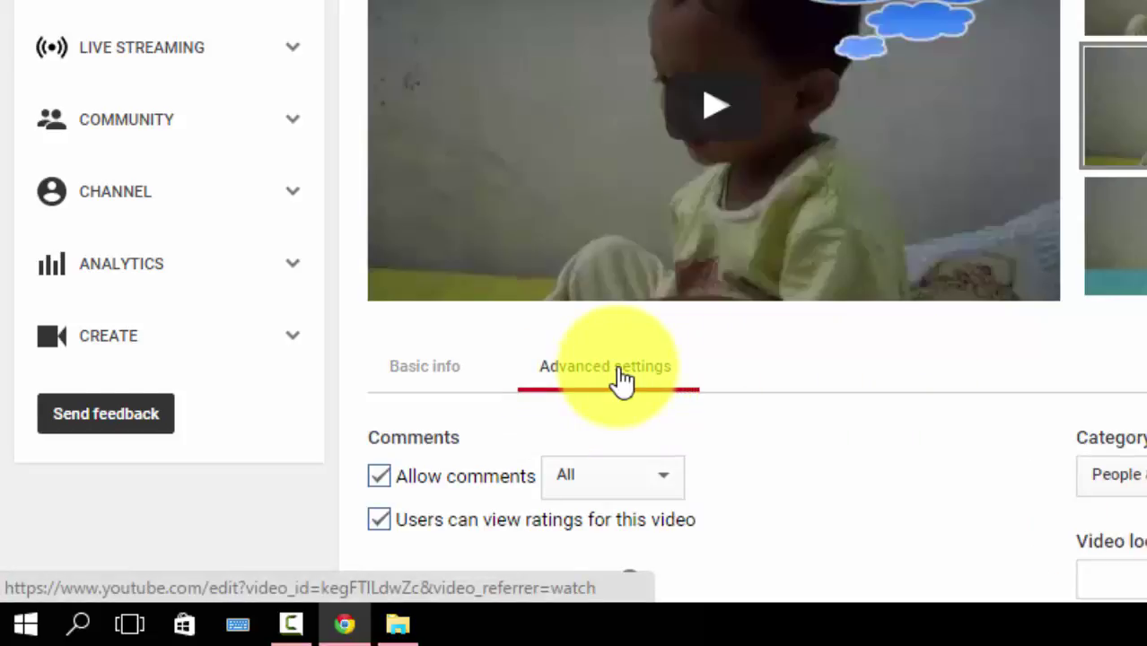
{"action": "scroll", "coordinate": [619, 379], "scroll_direction": "down", "scroll_amount": 5}
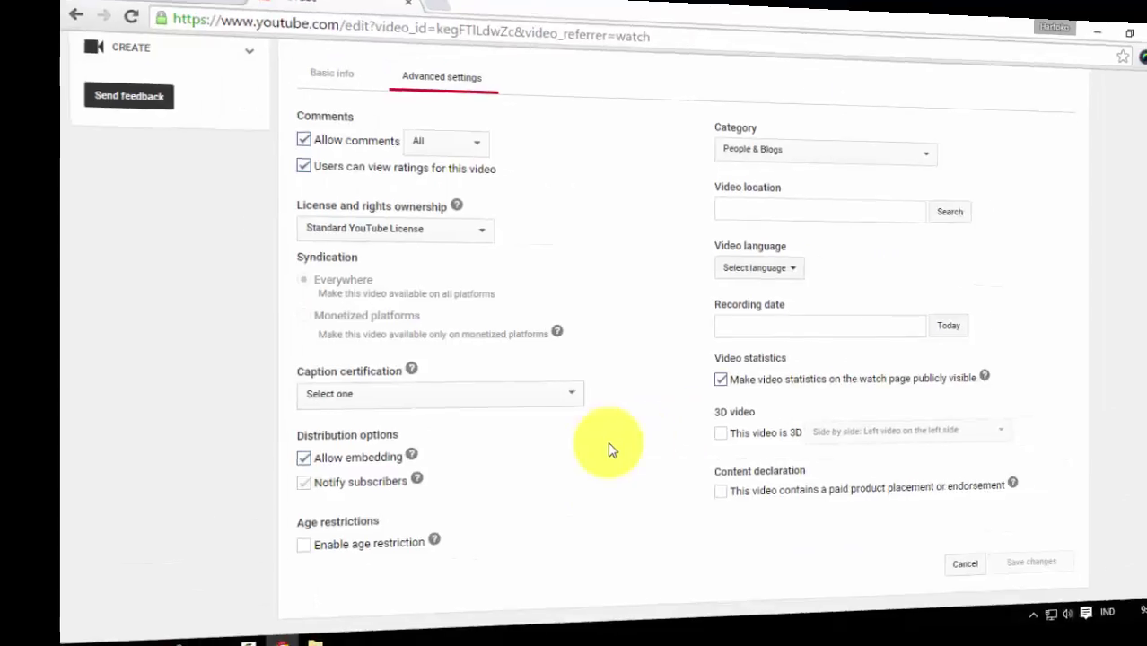
{"action": "scroll", "coordinate": [607, 441], "scroll_direction": "up", "scroll_amount": 5}
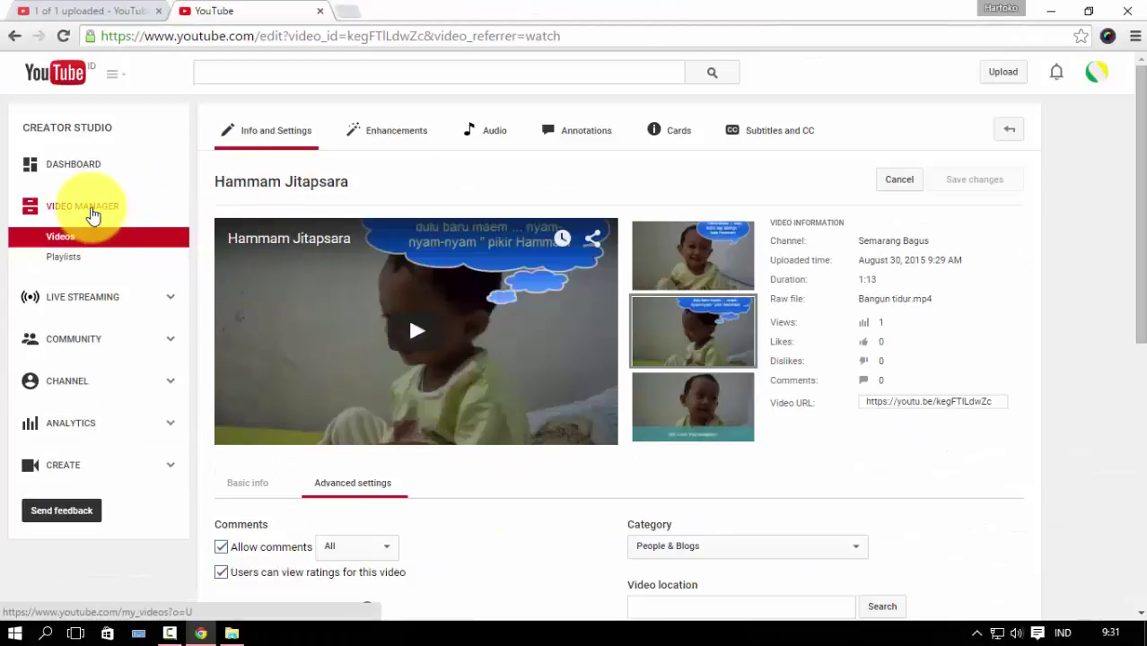
From the Videos list, open the channel's Status and features page and choose Verify.
{"action": "left_click", "coordinate": [76, 239]}
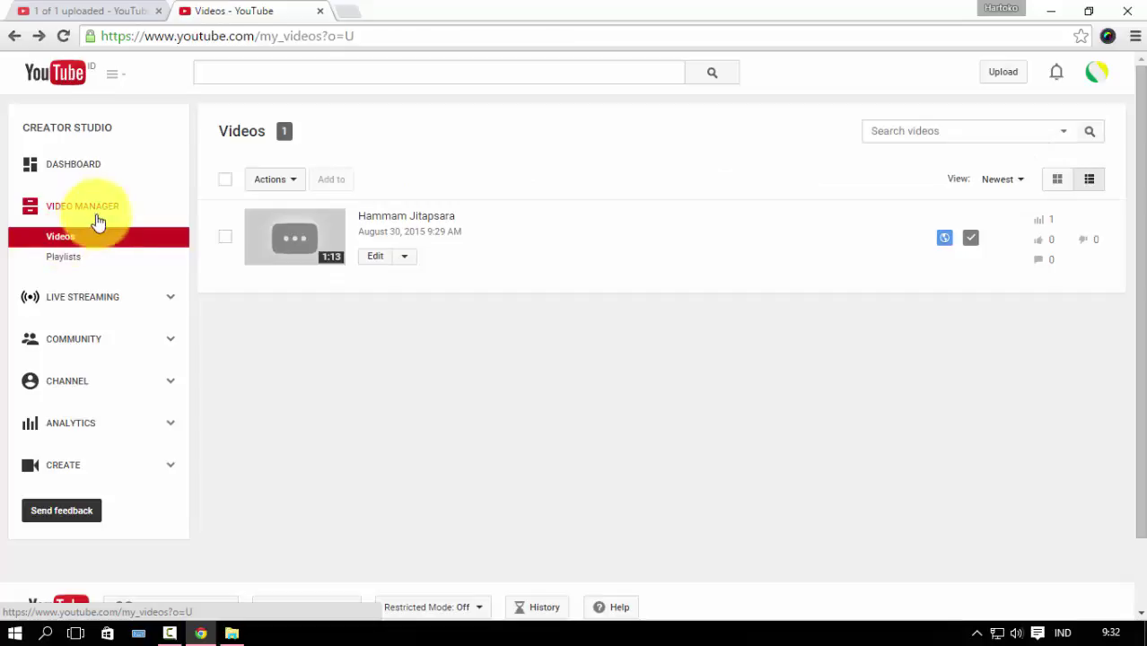
{"action": "mouse_move", "coordinate": [169, 637]}
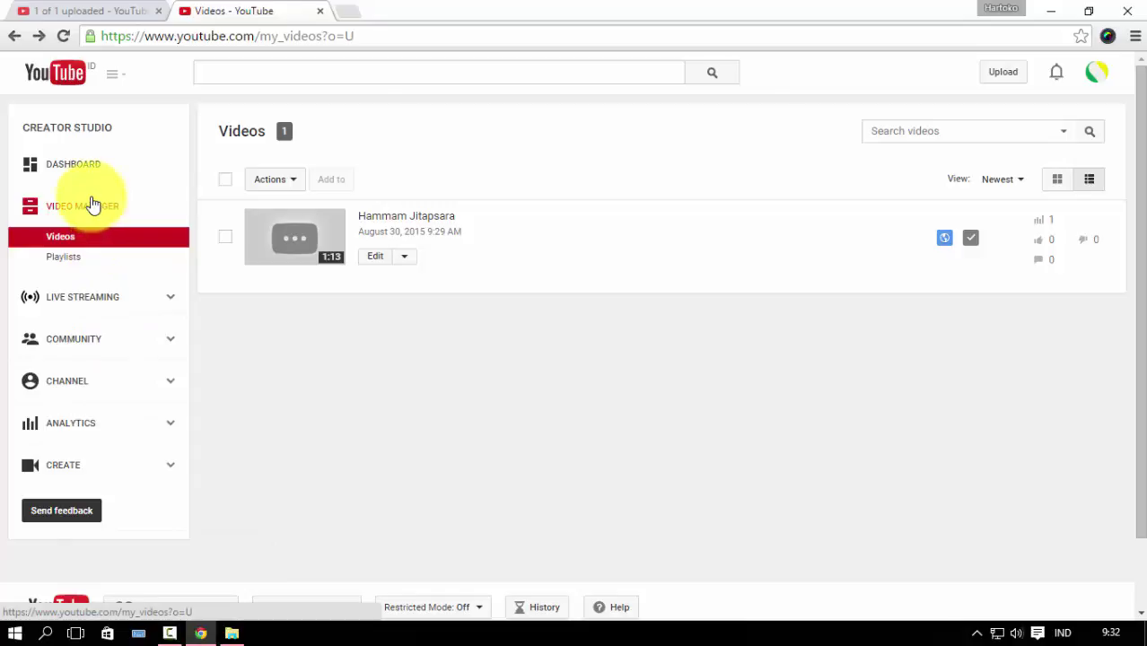
{"action": "left_click", "coordinate": [57, 385]}
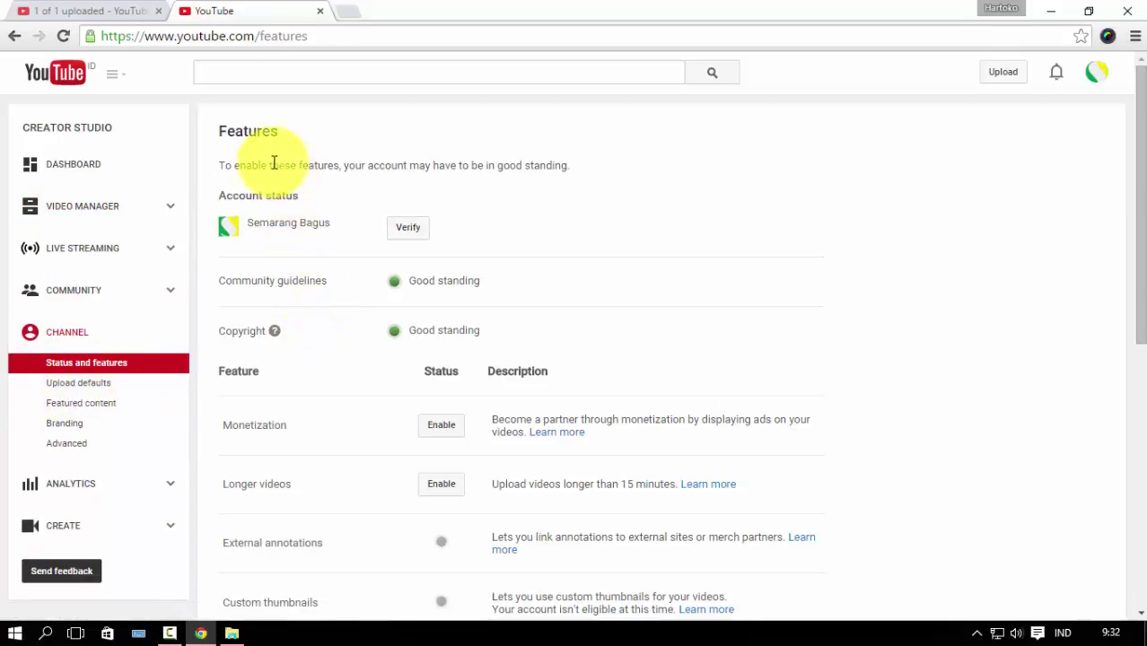
{"action": "left_click", "coordinate": [406, 231]}
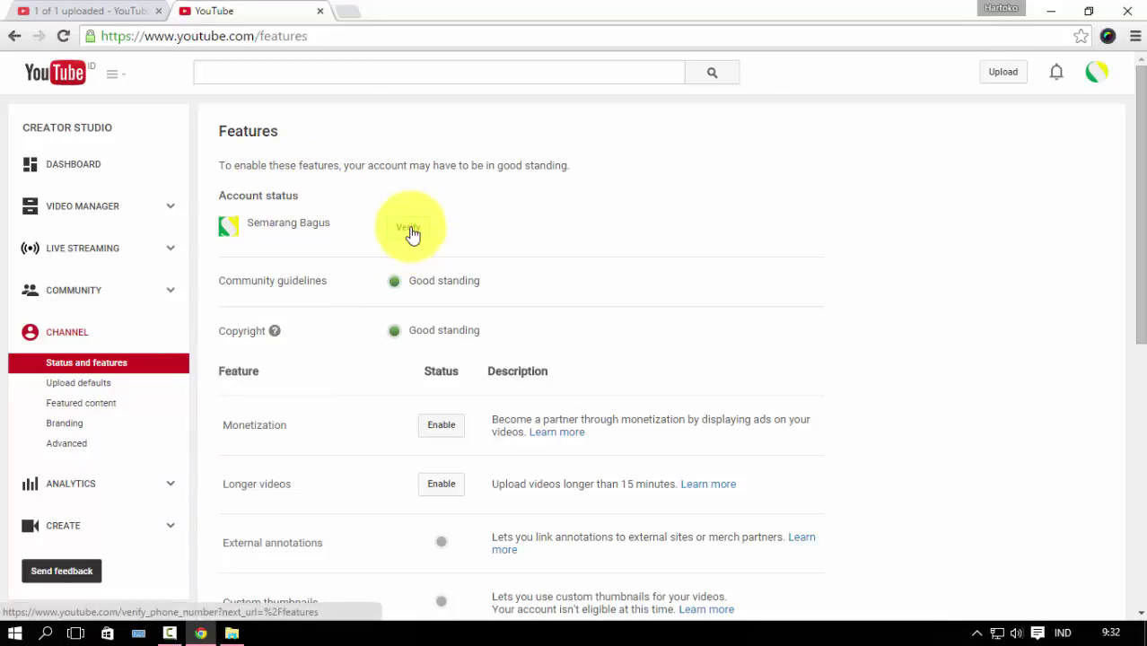
Request a verification code by text, submitting the corrected phone number.
{"action": "left_click", "coordinate": [411, 232]}
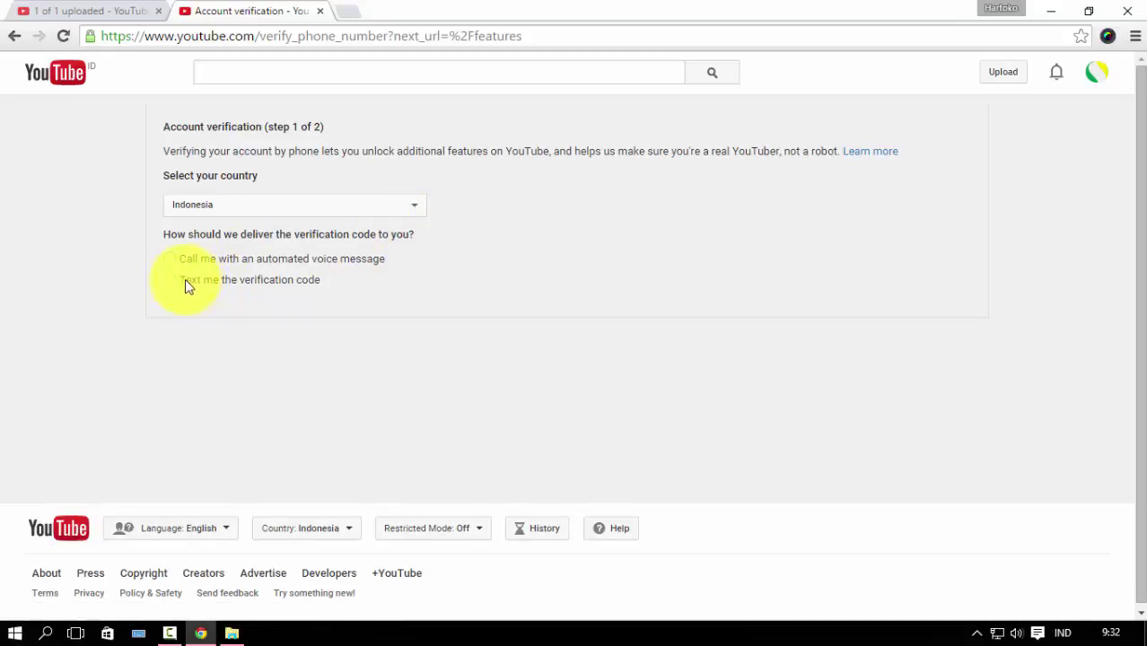
{"action": "left_click", "coordinate": [170, 282]}
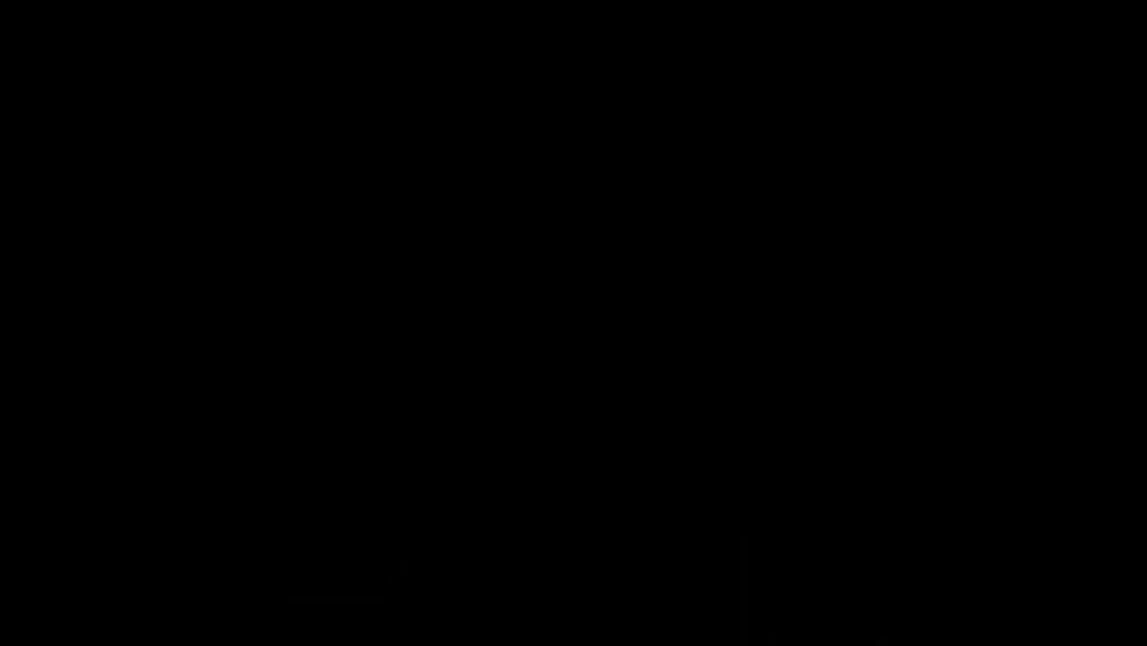
{"action": "left_click", "coordinate": [199, 386]}
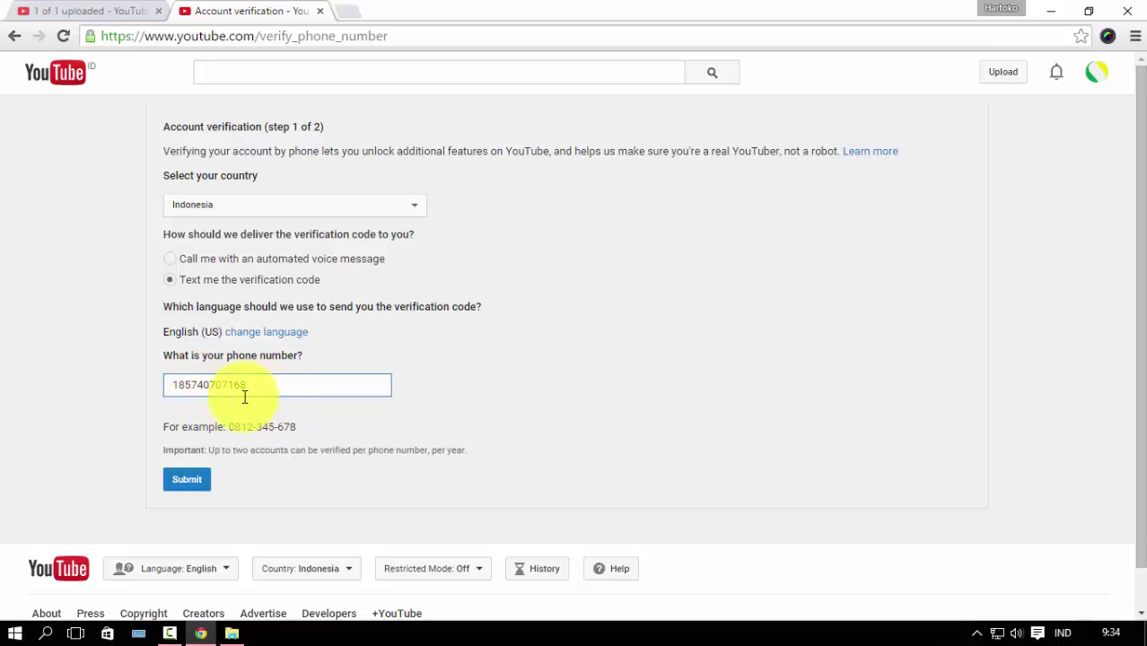
{"action": "left_click", "coordinate": [176, 385]}
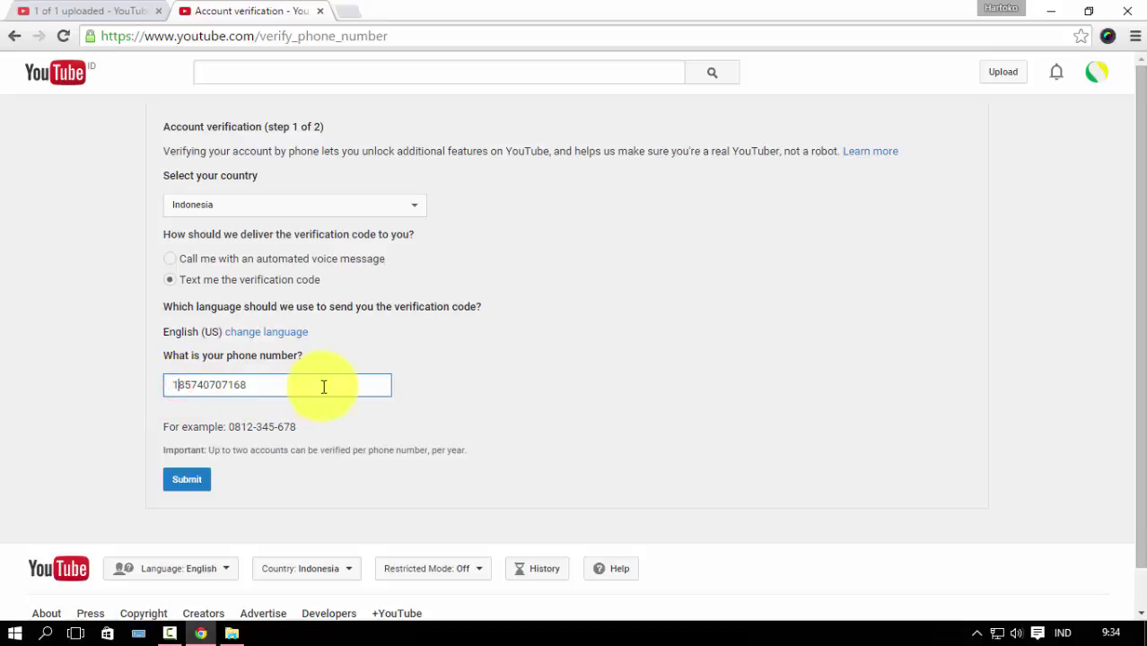
{"action": "key", "text": "BackSpace"}
{"action": "type", "text": "0"}
{"action": "left_click", "coordinate": [189, 479]}
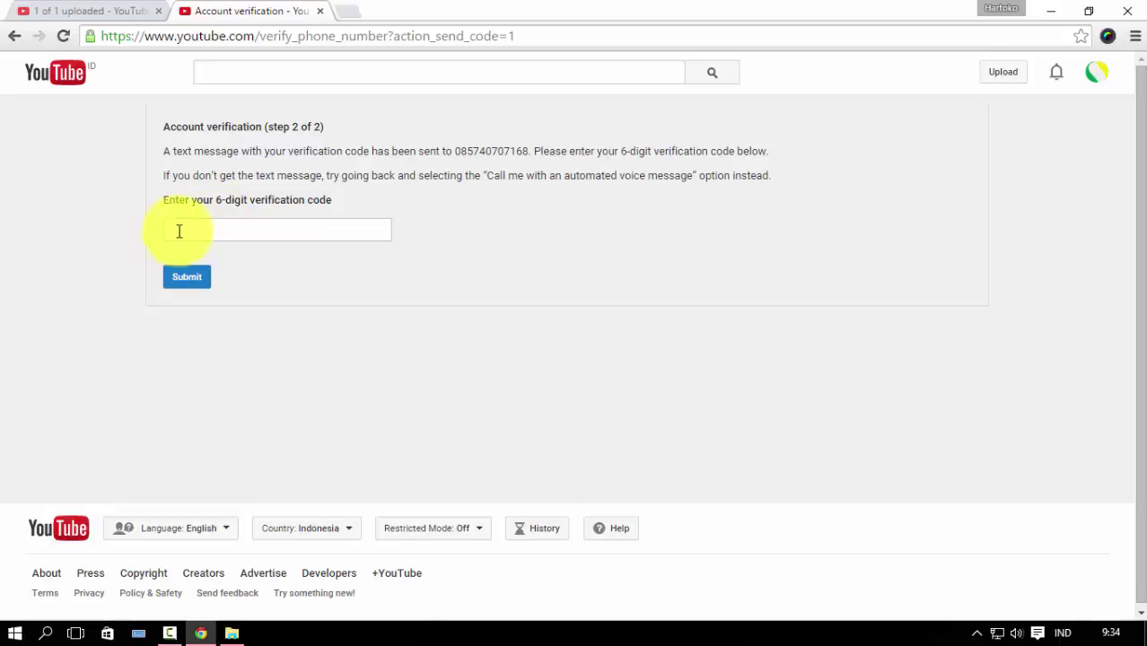
Enter the texted 6-digit verification code and continue once the account is verified.
{"action": "left_click", "coordinate": [180, 231]}
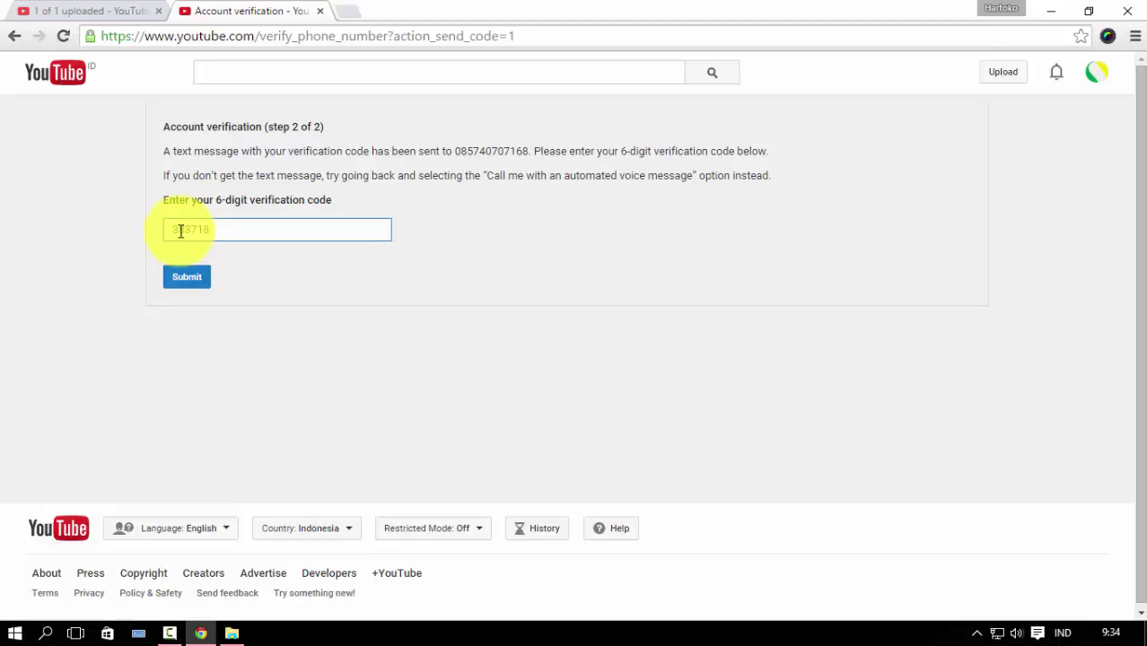
{"action": "left_click", "coordinate": [189, 278]}
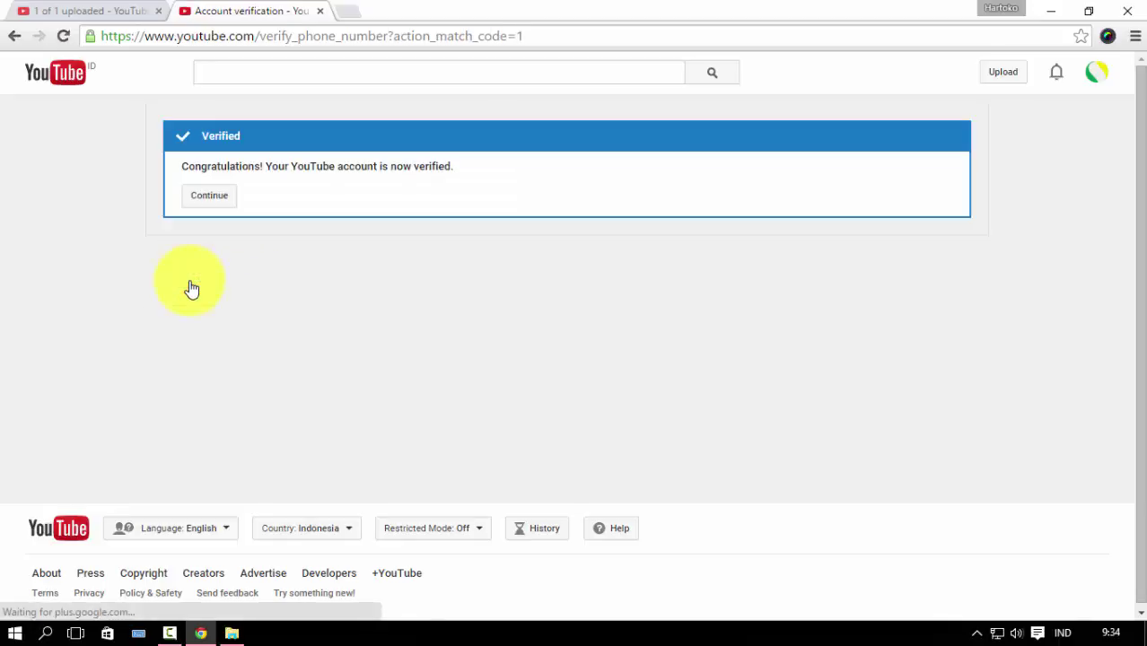
{"action": "left_click", "coordinate": [212, 202]}
Return to the refreshed features page and start enabling monetization for the account.
{"action": "left_click", "coordinate": [212, 203]}
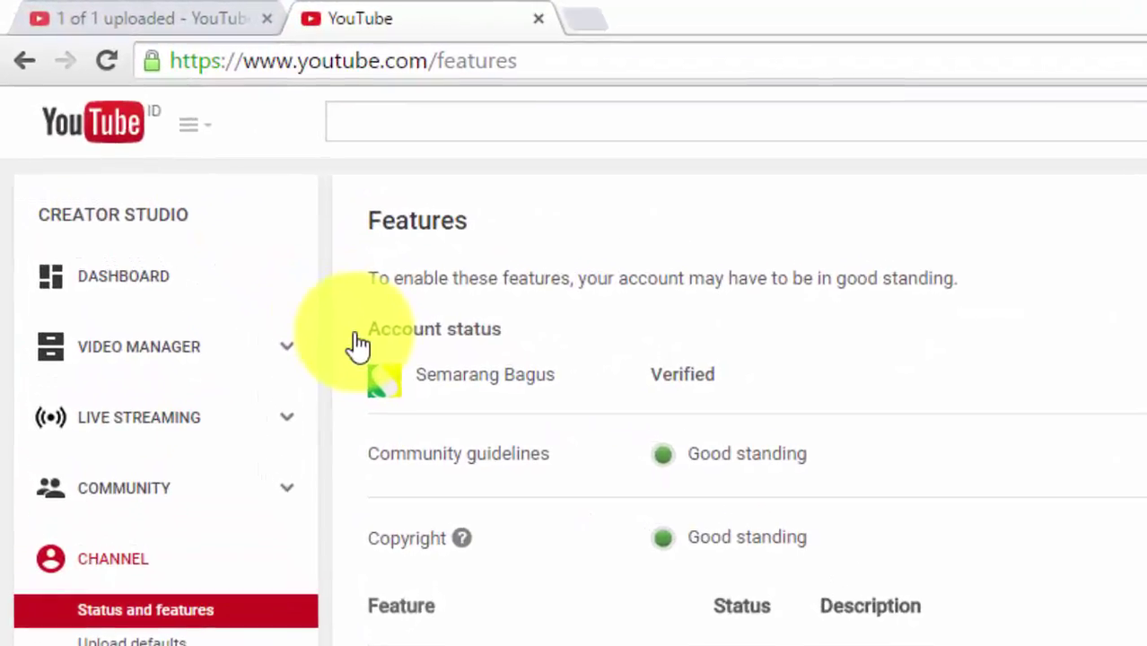
{"action": "key", "text": "F5"}
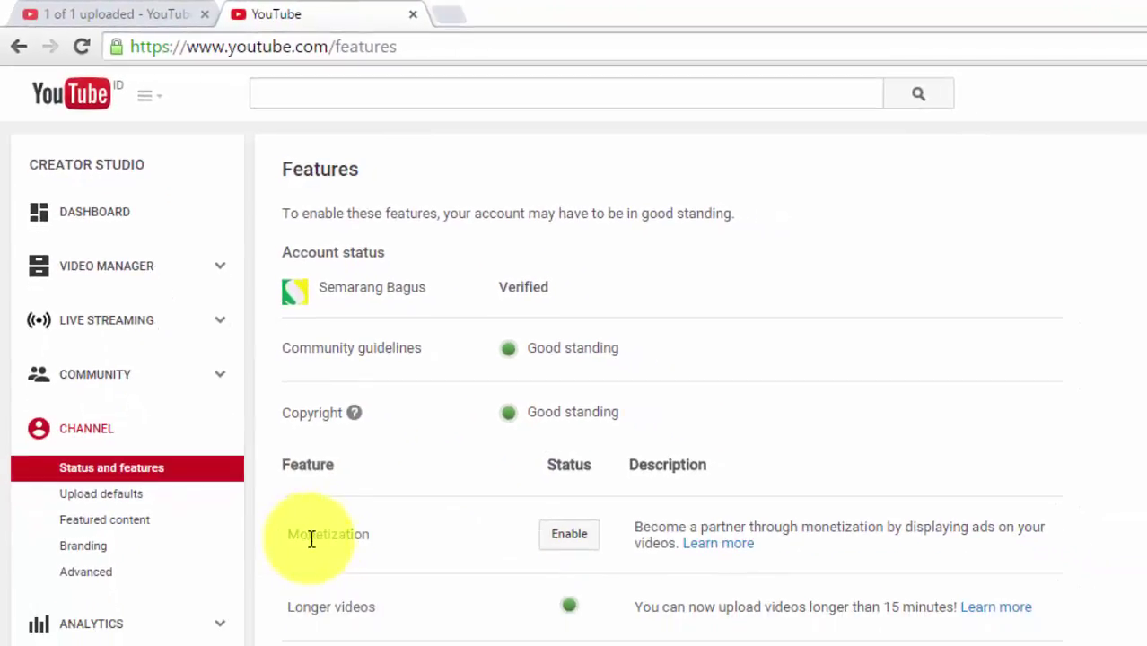
{"action": "left_click", "coordinate": [572, 539]}
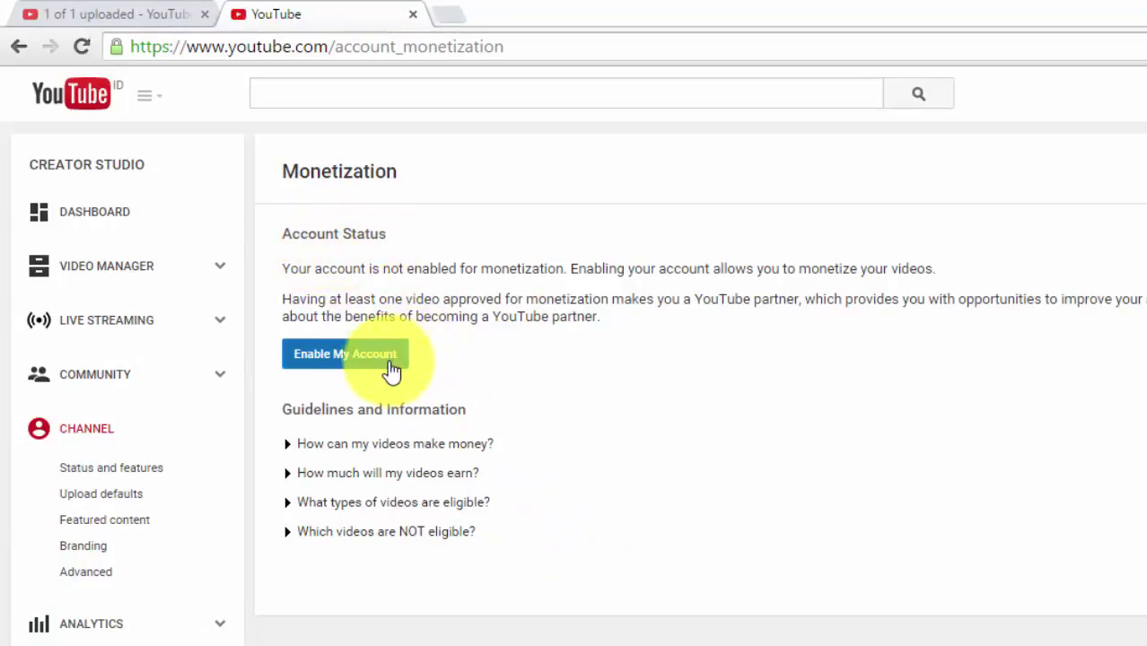
{"action": "left_click", "coordinate": [334, 359]}
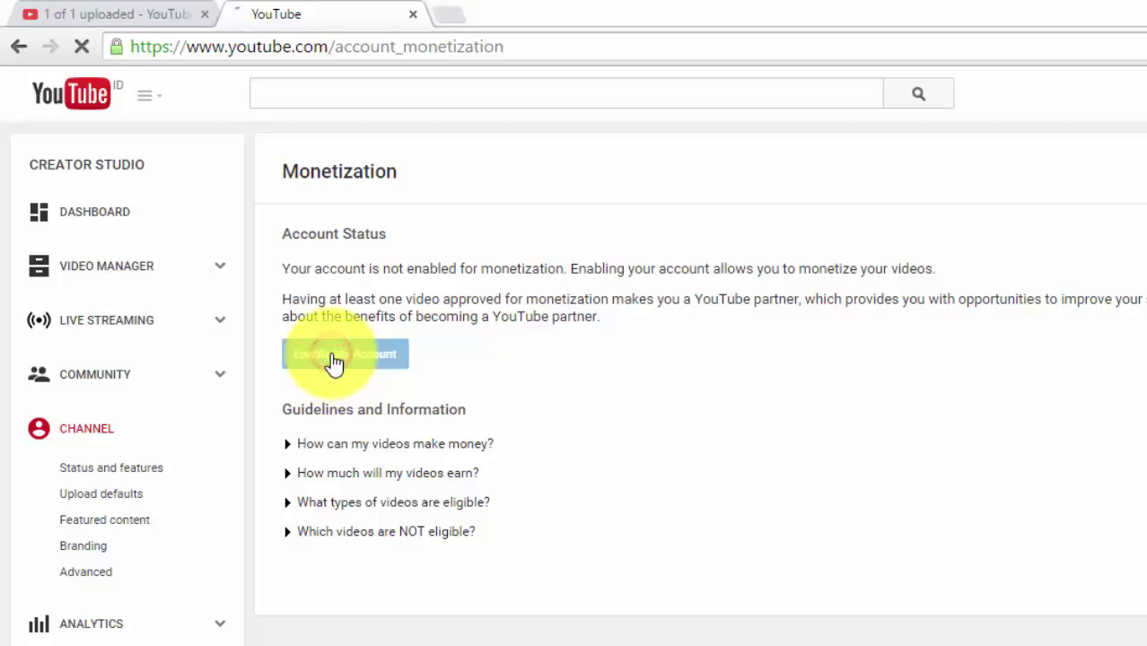
Accept the three Partner Program agreements and monetize the video with overlay and skippable video ads.
{"action": "left_click", "coordinate": [406, 544]}
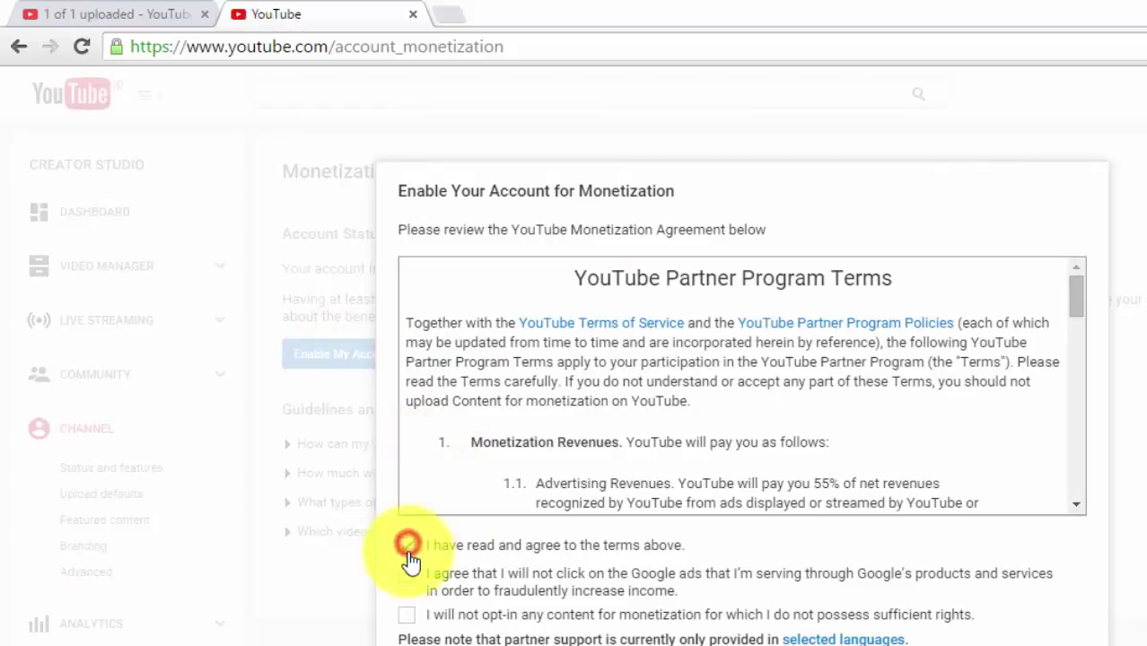
{"action": "left_click", "coordinate": [406, 575]}
{"action": "left_click", "coordinate": [410, 616]}
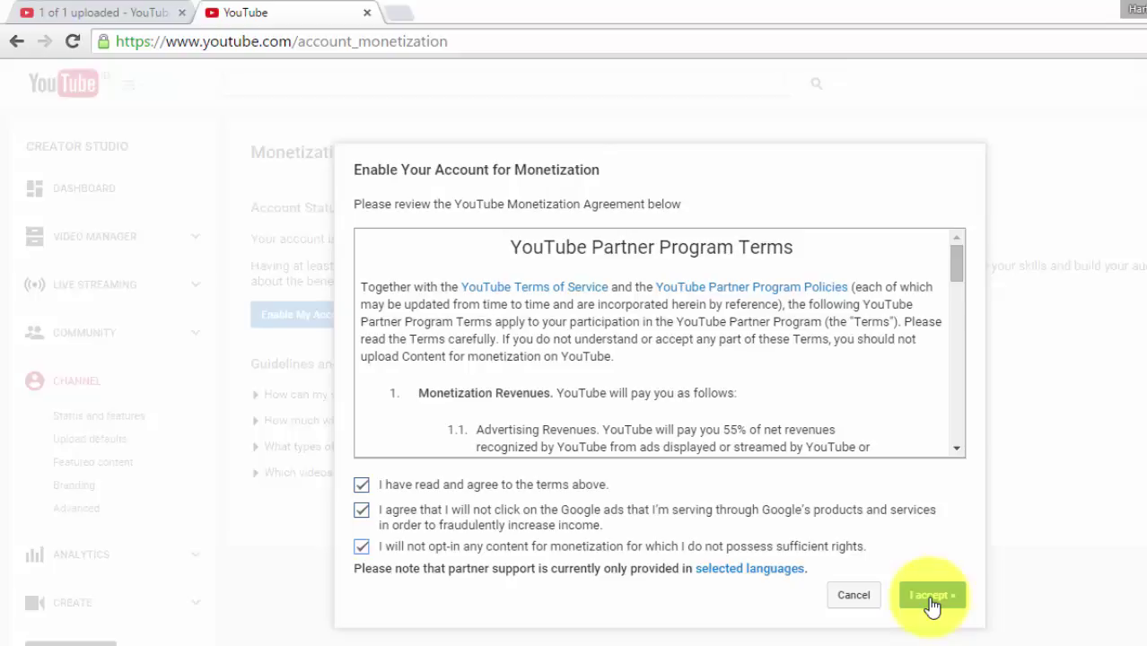
{"action": "left_click", "coordinate": [932, 596]}
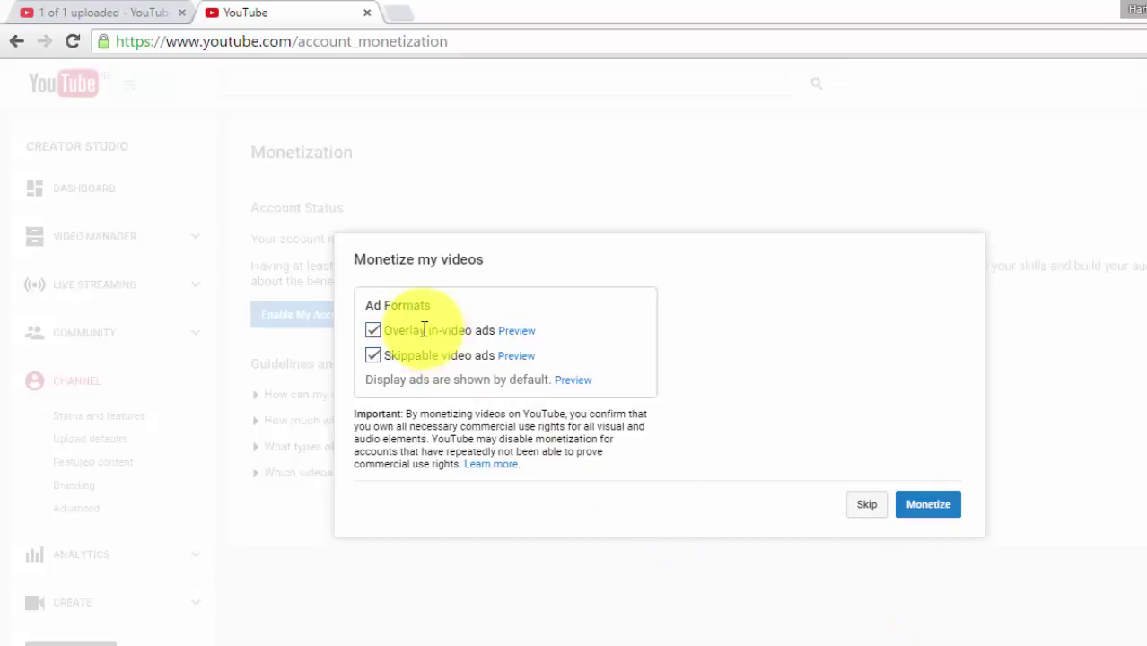
{"action": "left_click", "coordinate": [930, 508]}
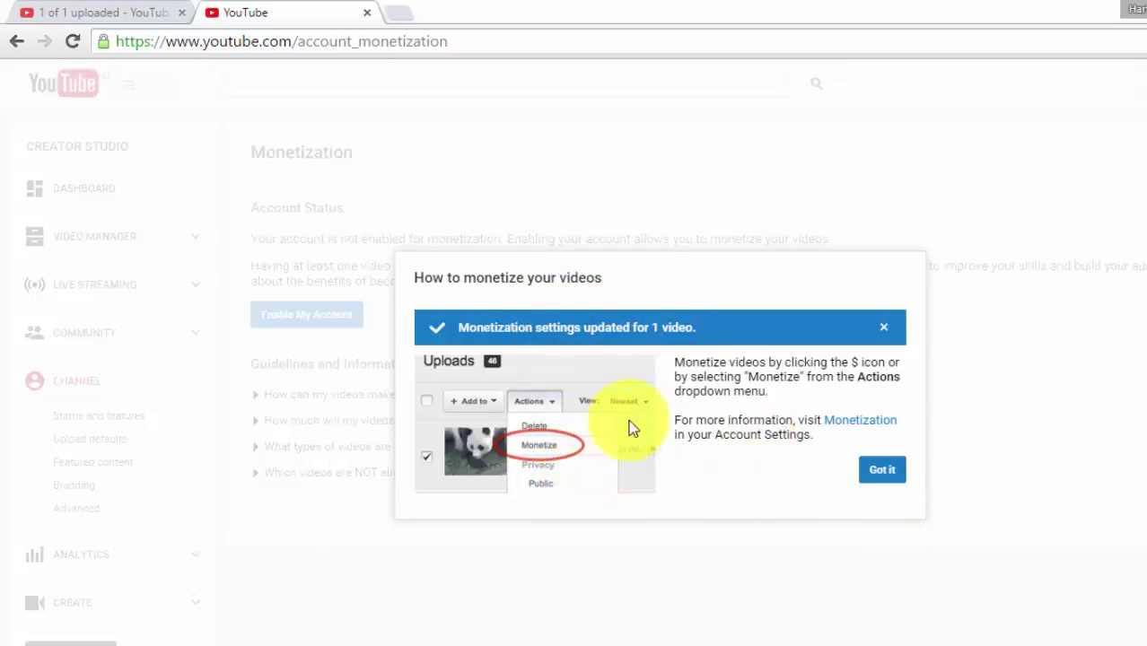
{"action": "left_click", "coordinate": [880, 481]}
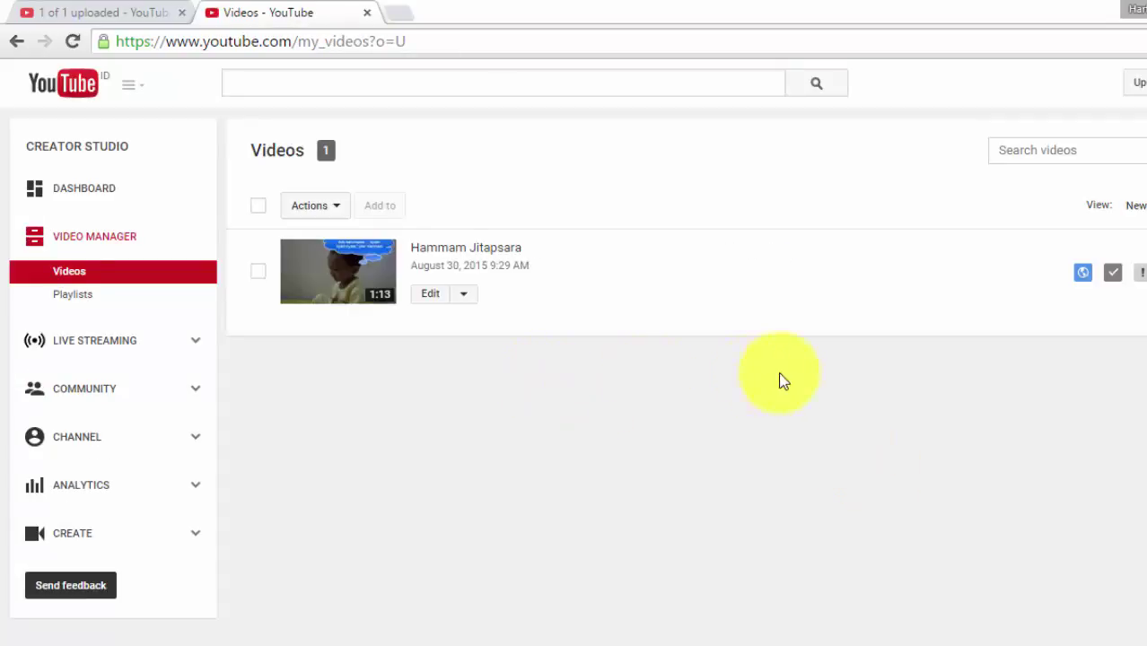
{"action": "left_click", "coordinate": [443, 257]}
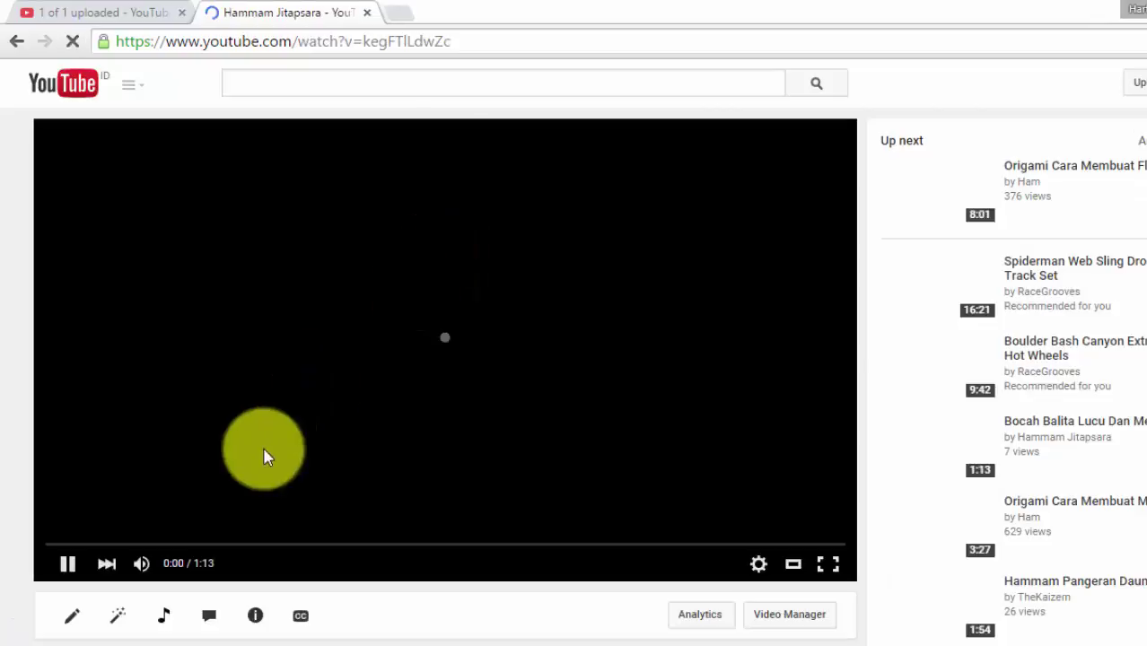
{"action": "scroll", "coordinate": [35, 502], "scroll_direction": "down", "scroll_amount": 3}
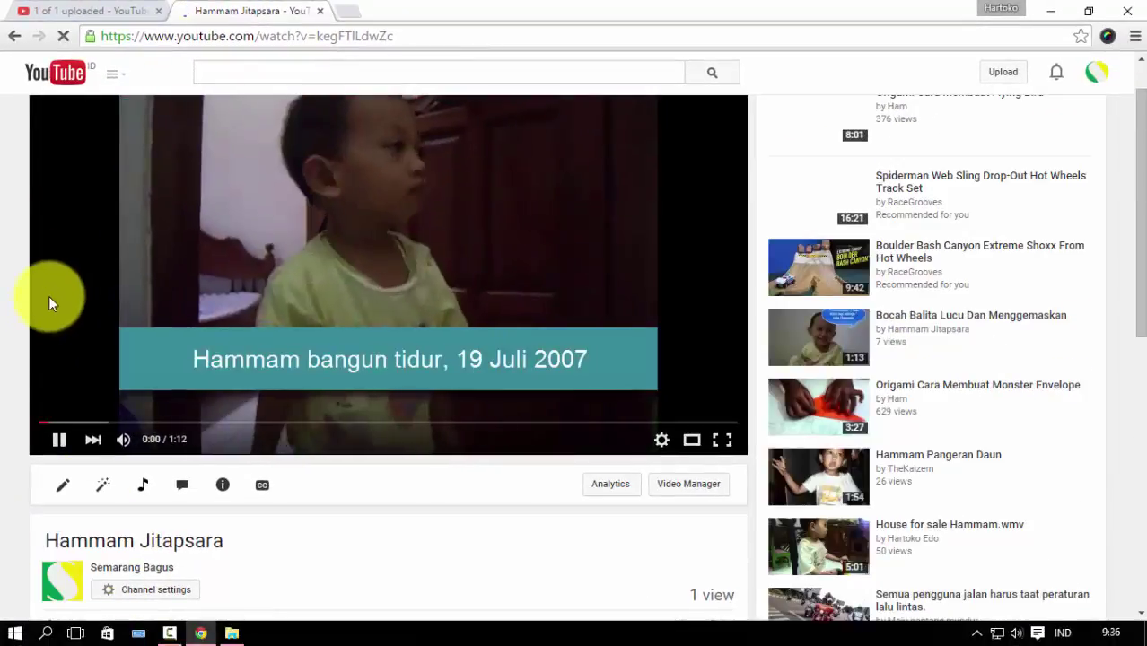
{"action": "scroll", "coordinate": [36, 422], "scroll_direction": "down", "scroll_amount": 2}
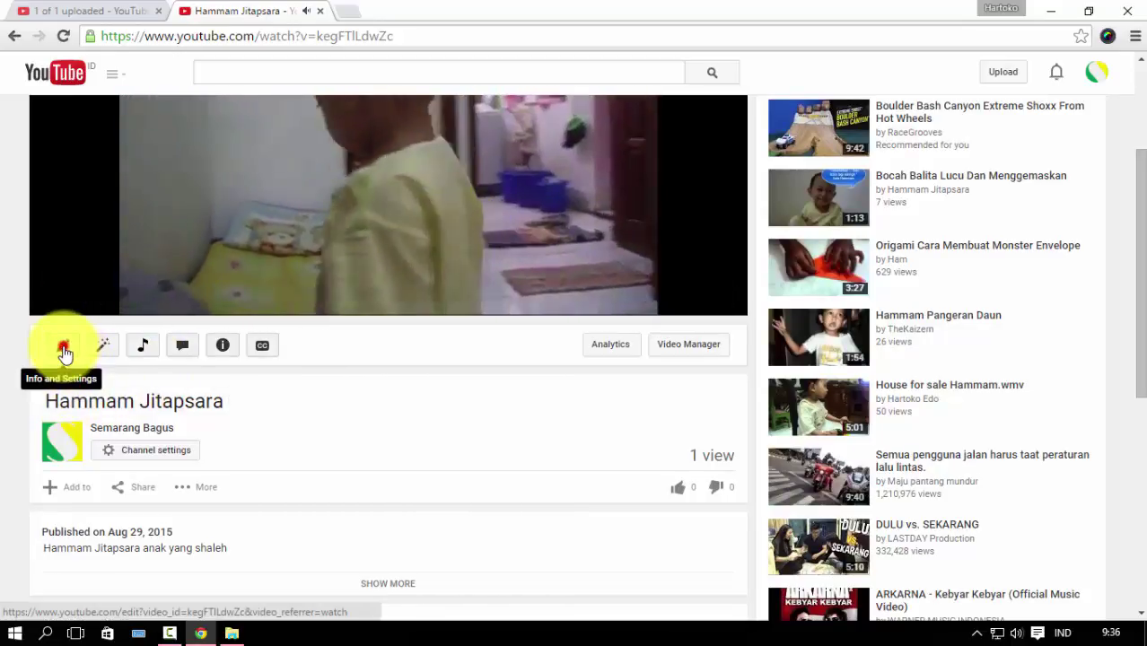
Turn on advertising with proof of commercial rights, choosing 'My video contains only my original content'.
{"action": "left_click", "coordinate": [65, 350]}
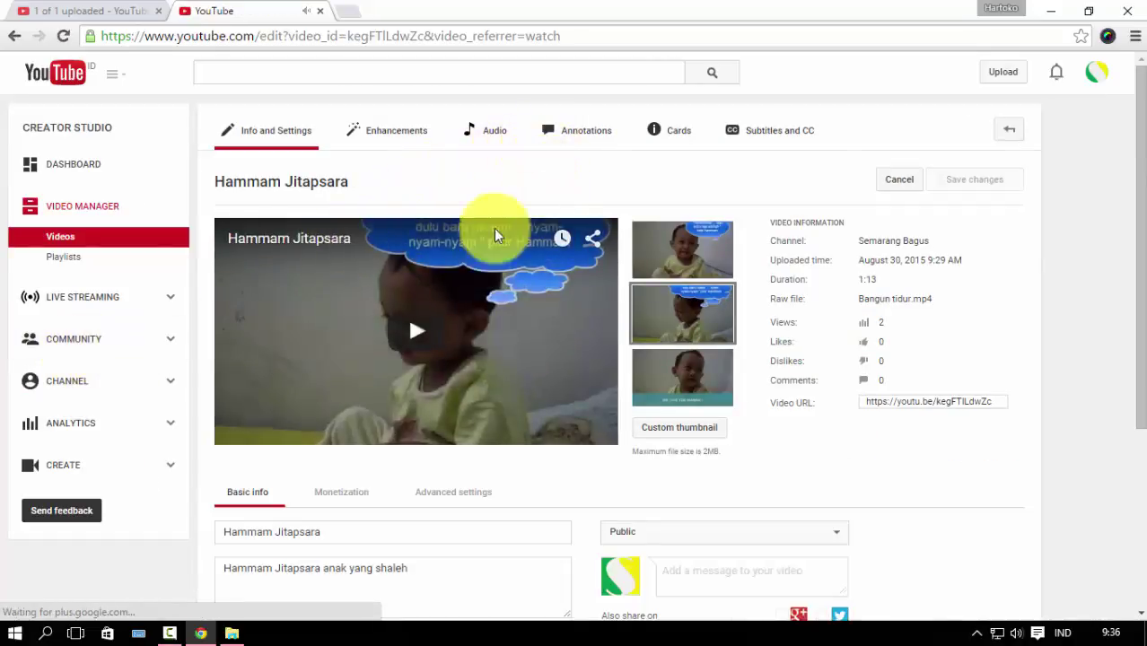
{"action": "scroll", "coordinate": [333, 495], "scroll_direction": "down", "scroll_amount": 2}
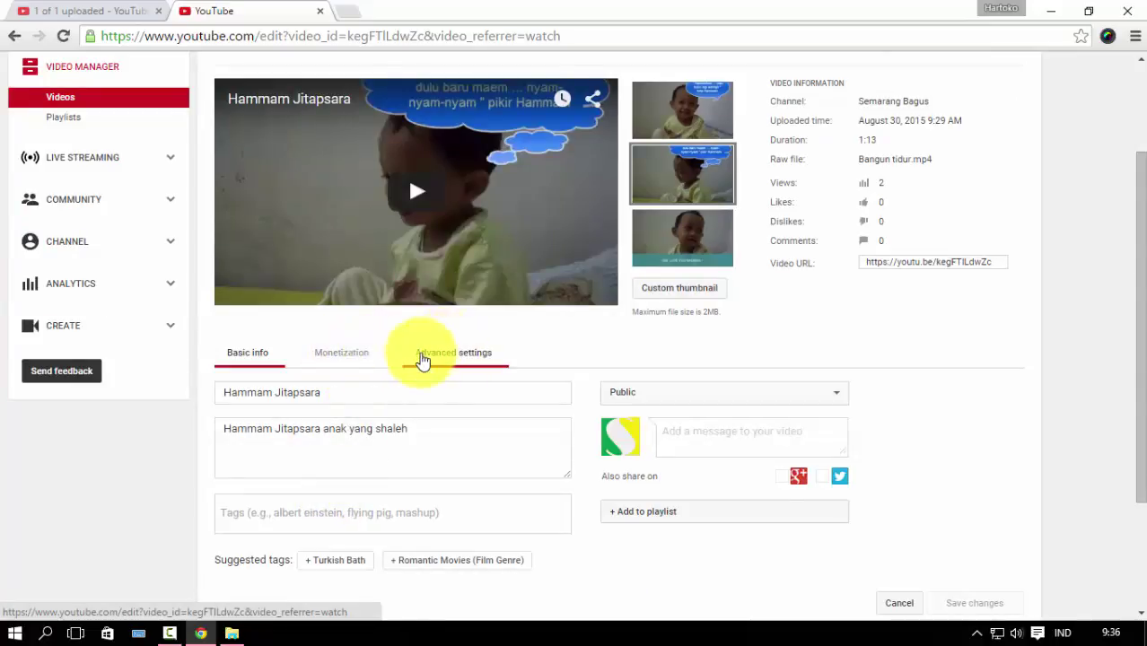
{"action": "left_click", "coordinate": [341, 355]}
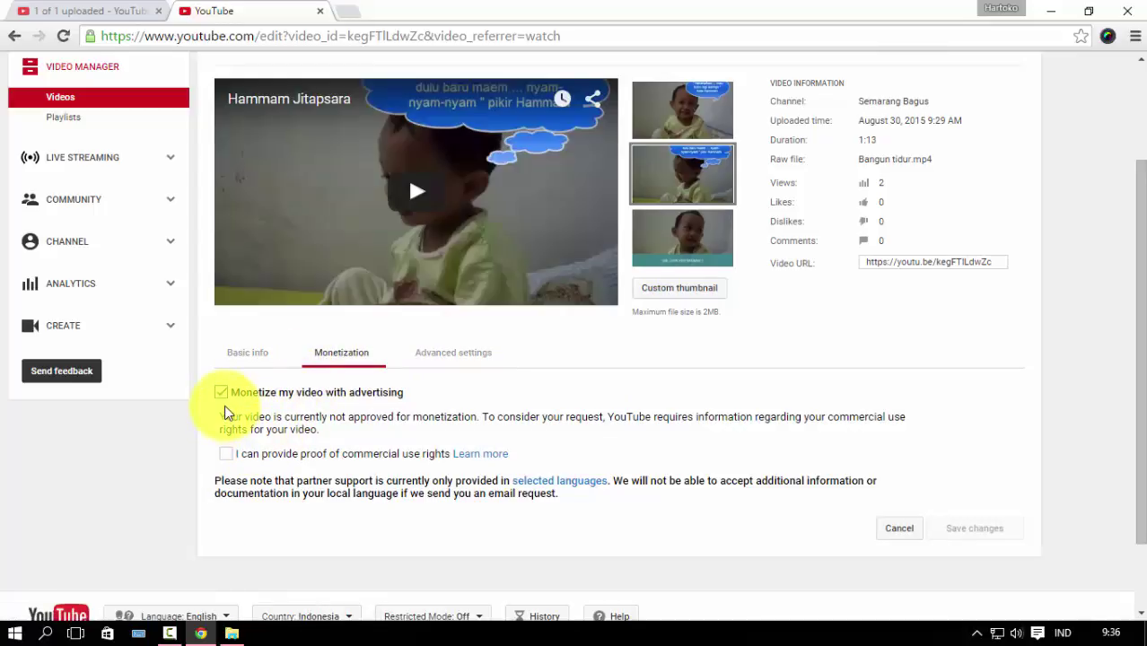
{"action": "scroll", "coordinate": [279, 464], "scroll_direction": "down", "scroll_amount": 2}
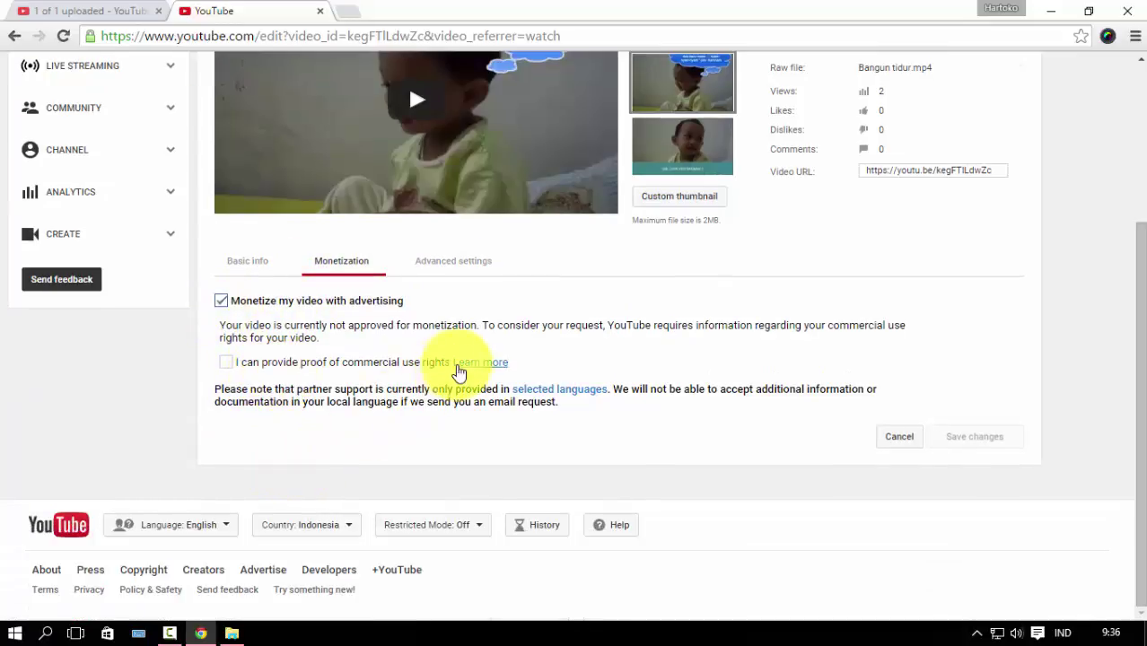
{"action": "left_click", "coordinate": [226, 364]}
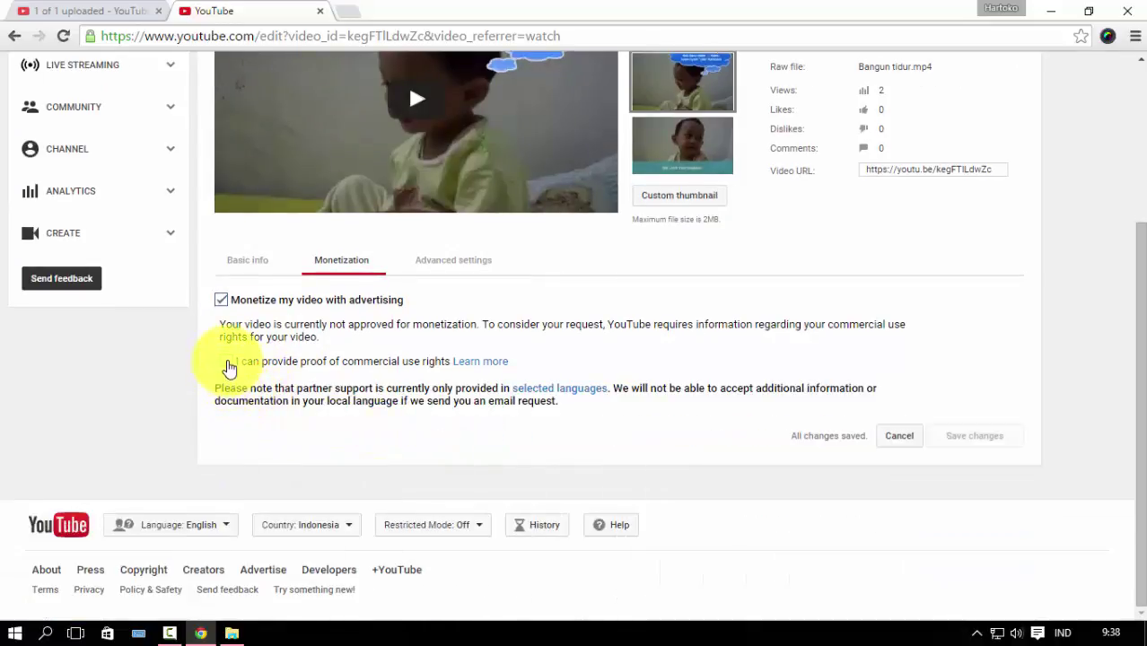
{"action": "left_click", "coordinate": [227, 363]}
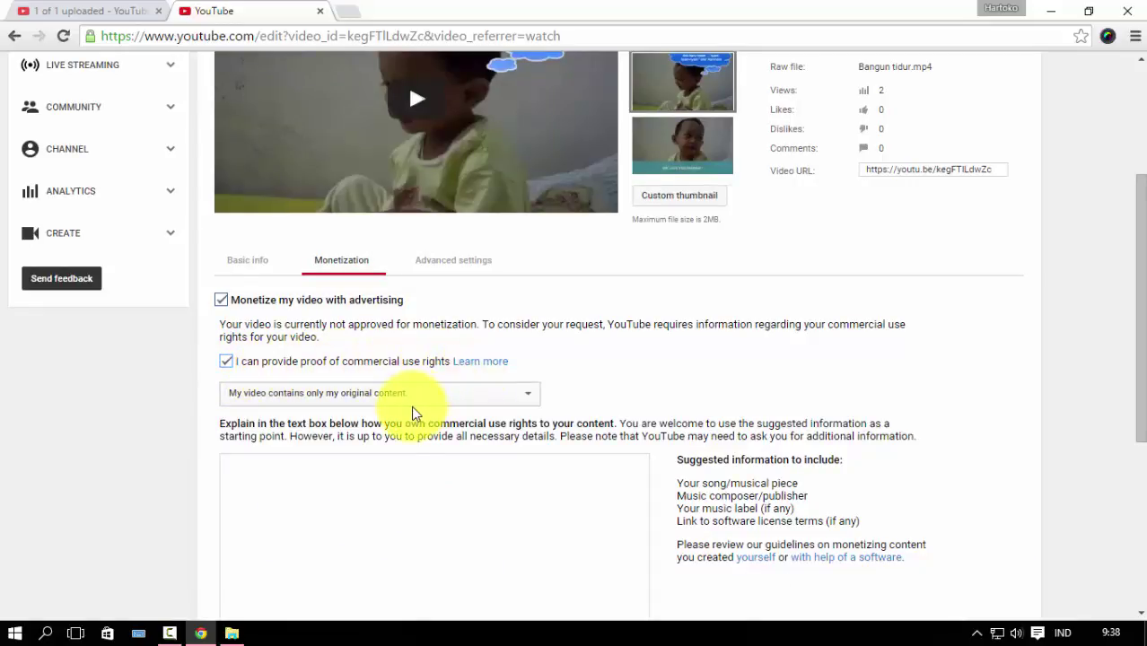
{"action": "left_click", "coordinate": [525, 394]}
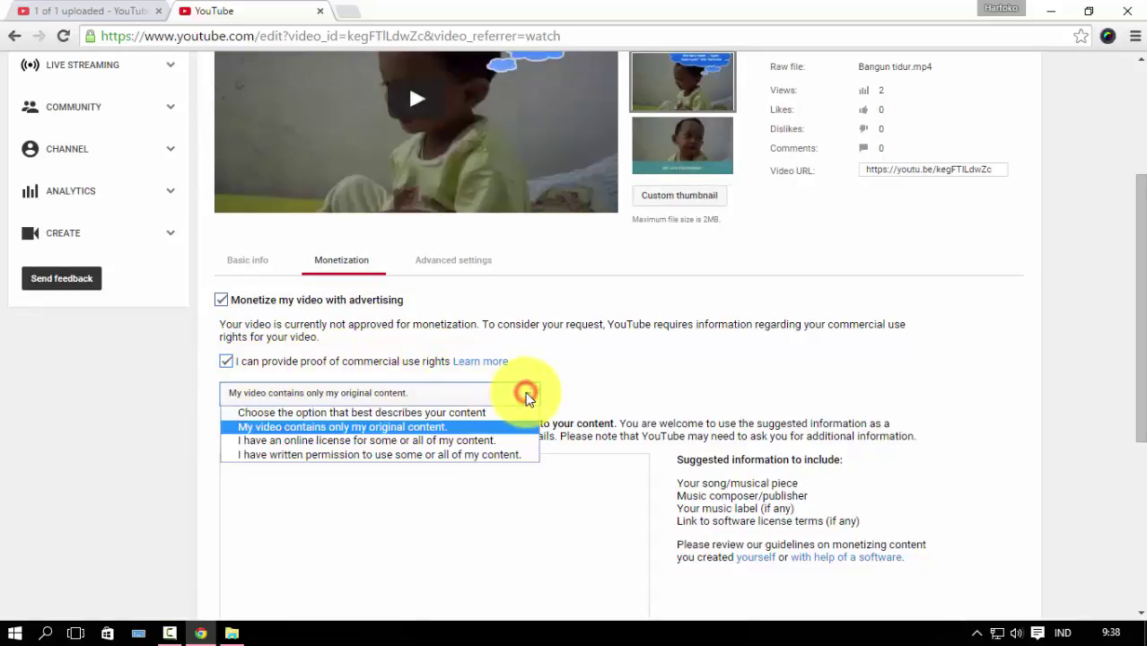
{"action": "left_click", "coordinate": [361, 428]}
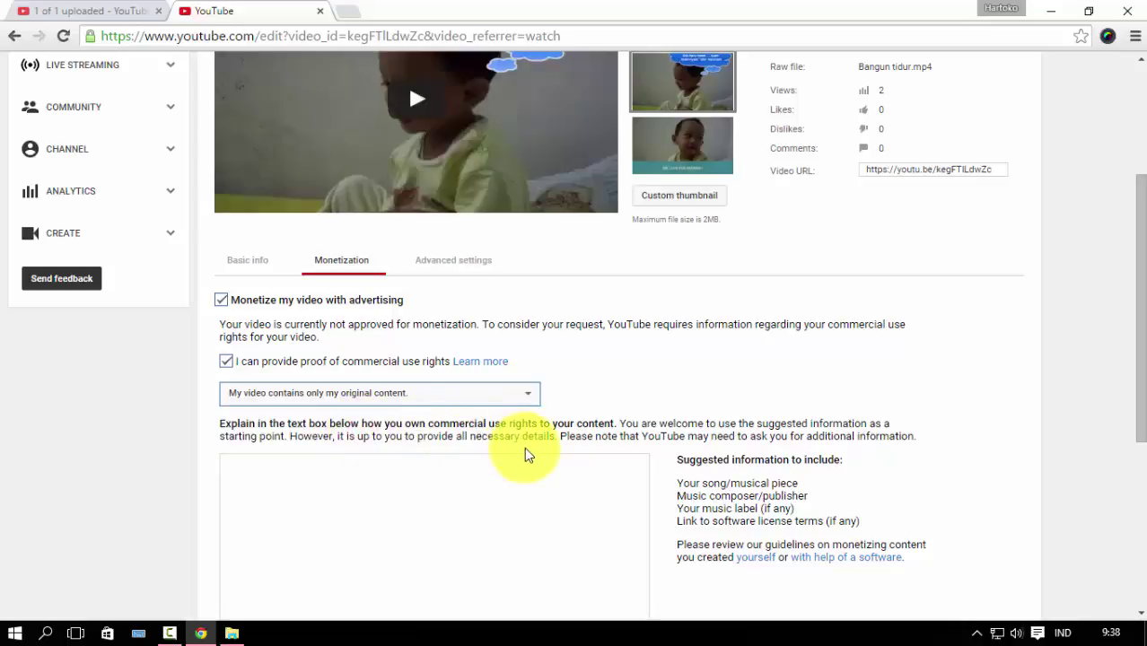
{"action": "scroll", "coordinate": [526, 454], "scroll_direction": "down", "scroll_amount": 2}
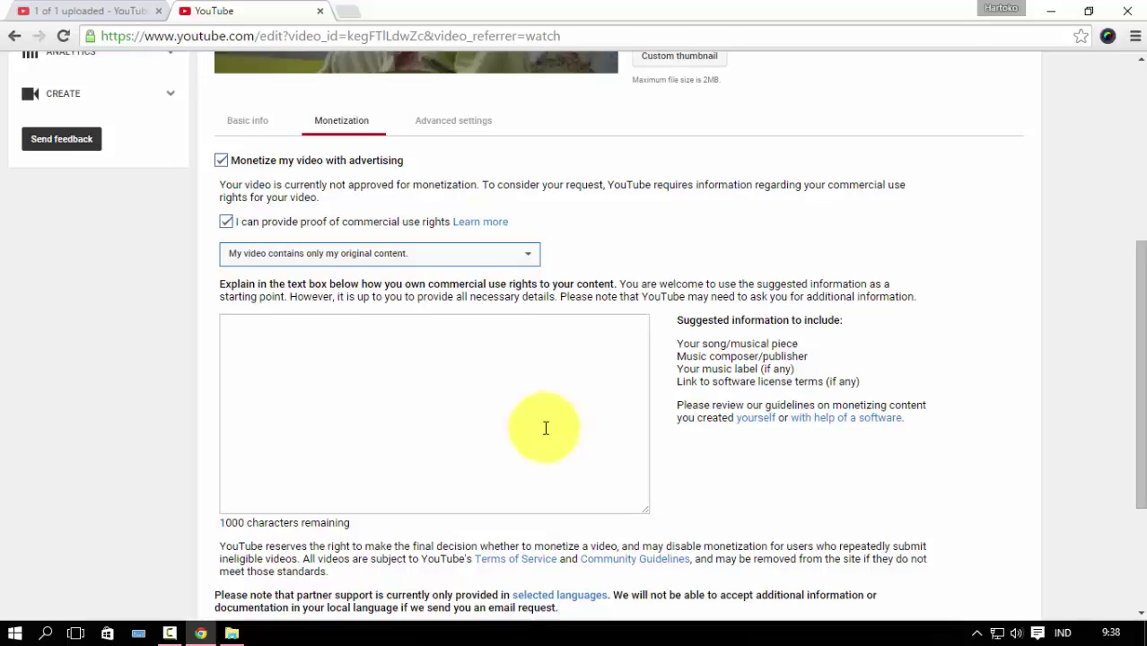
Enter 'My private video' as the commercial-rights explanation.
{"action": "left_click", "coordinate": [267, 326]}
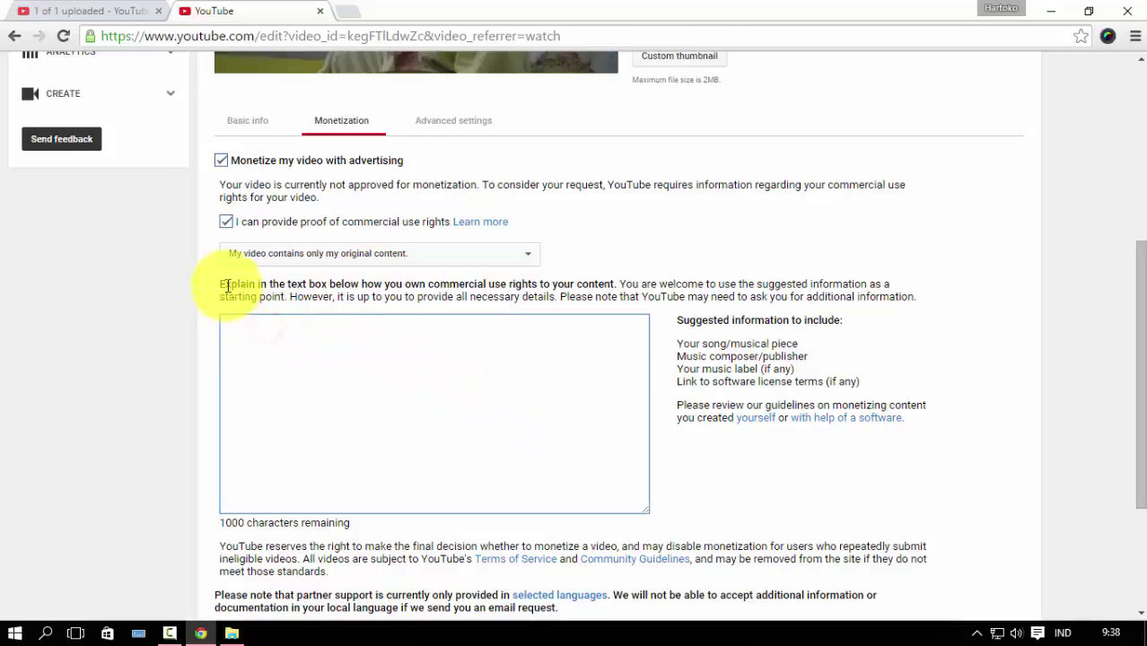
{"action": "left_click_drag", "start_coordinate": [223, 285], "coordinate": [916, 294]}
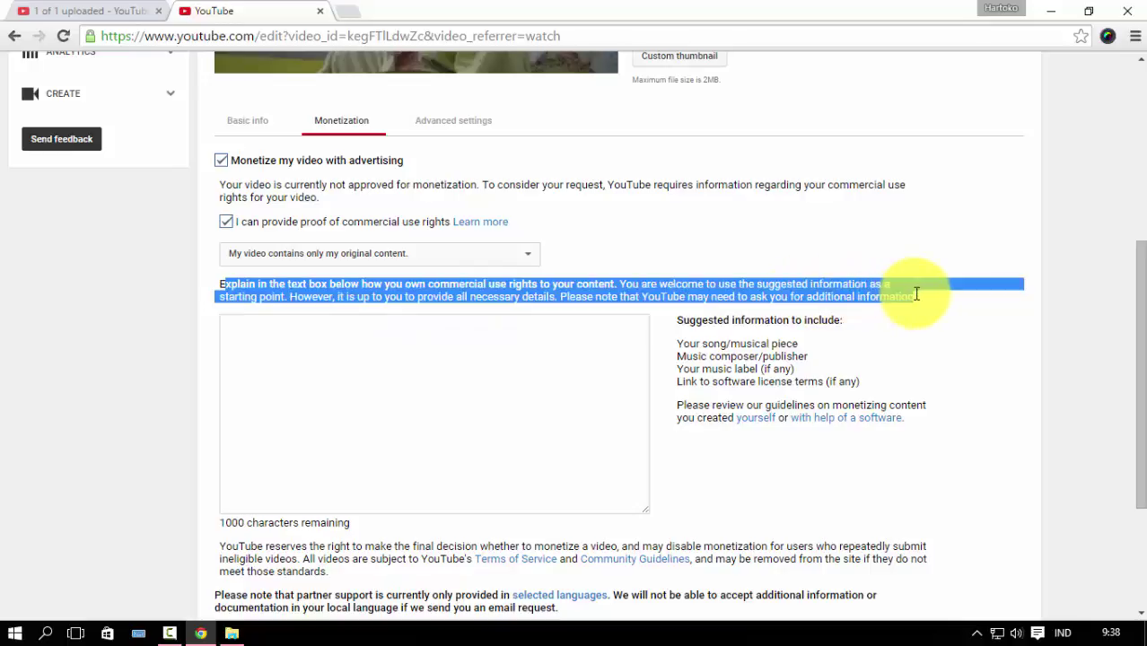
{"action": "left_click", "coordinate": [252, 337]}
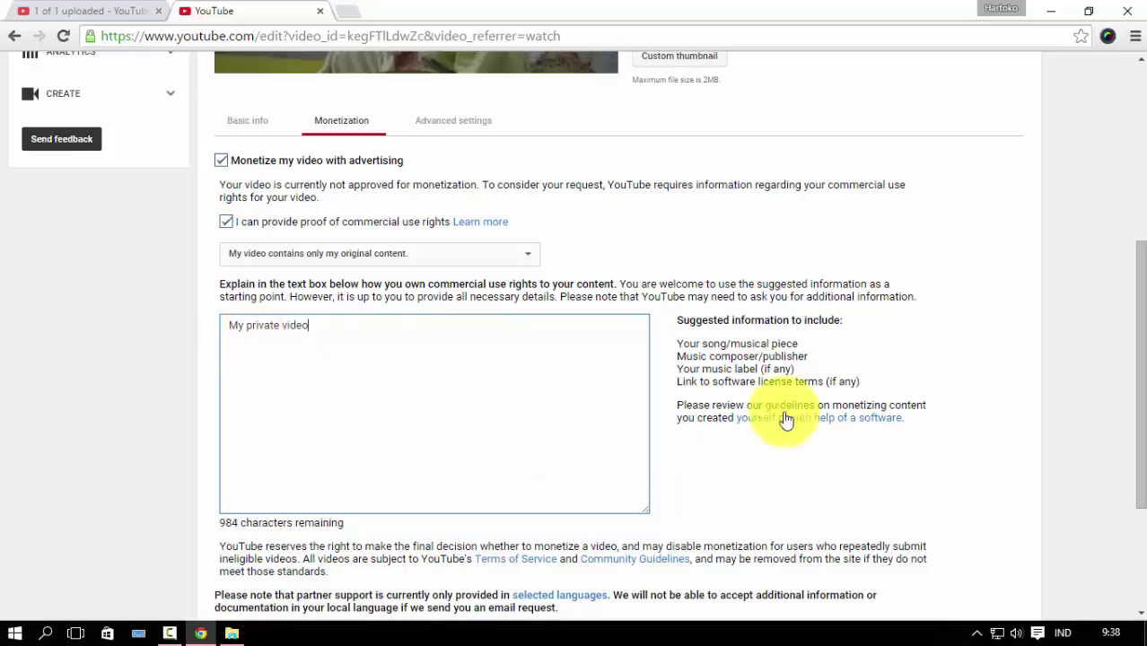
Save the monetization changes and review the saved page.
{"action": "scroll", "coordinate": [942, 399], "scroll_direction": "down", "scroll_amount": 3}
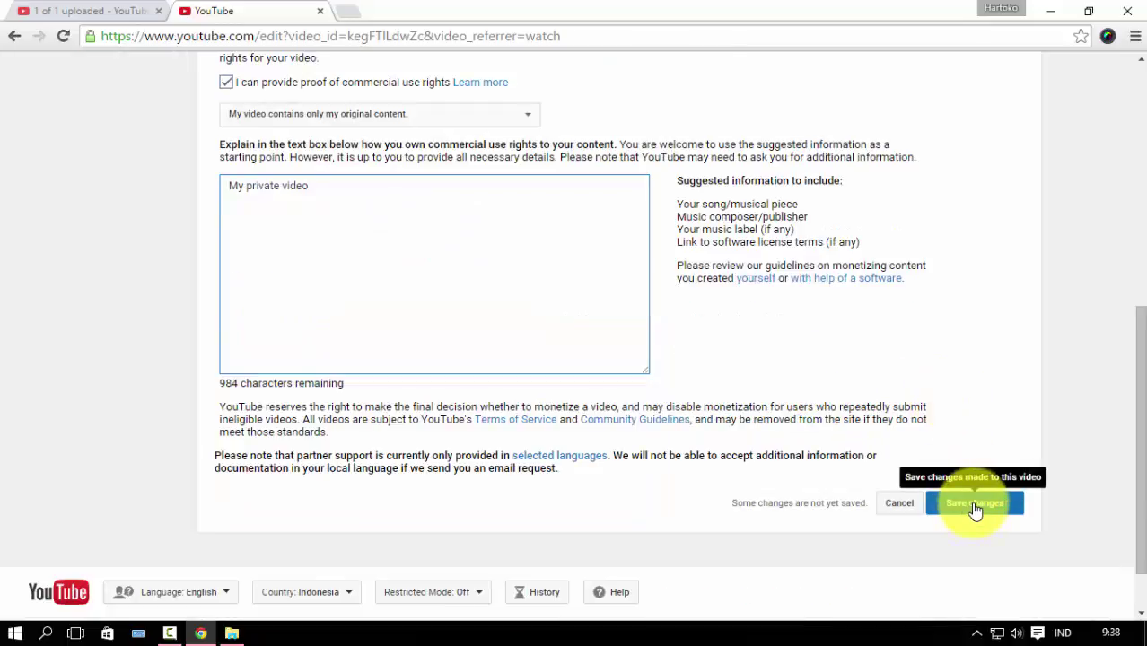
{"action": "left_click", "coordinate": [976, 506]}
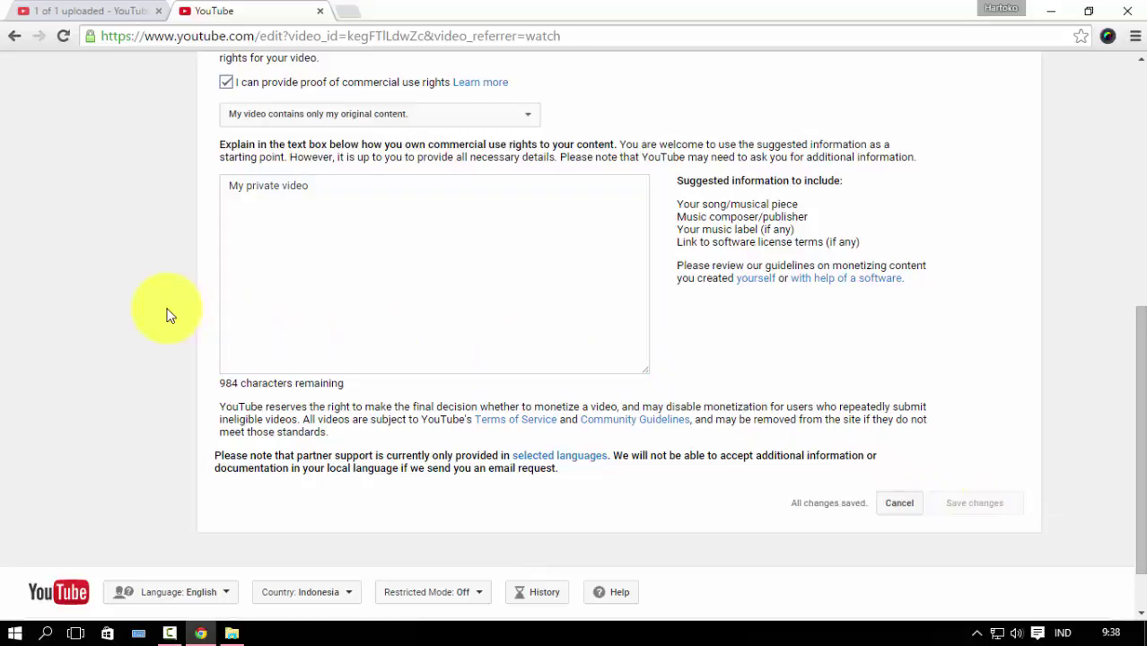
{"action": "scroll", "coordinate": [166, 314], "scroll_direction": "up", "scroll_amount": 2}
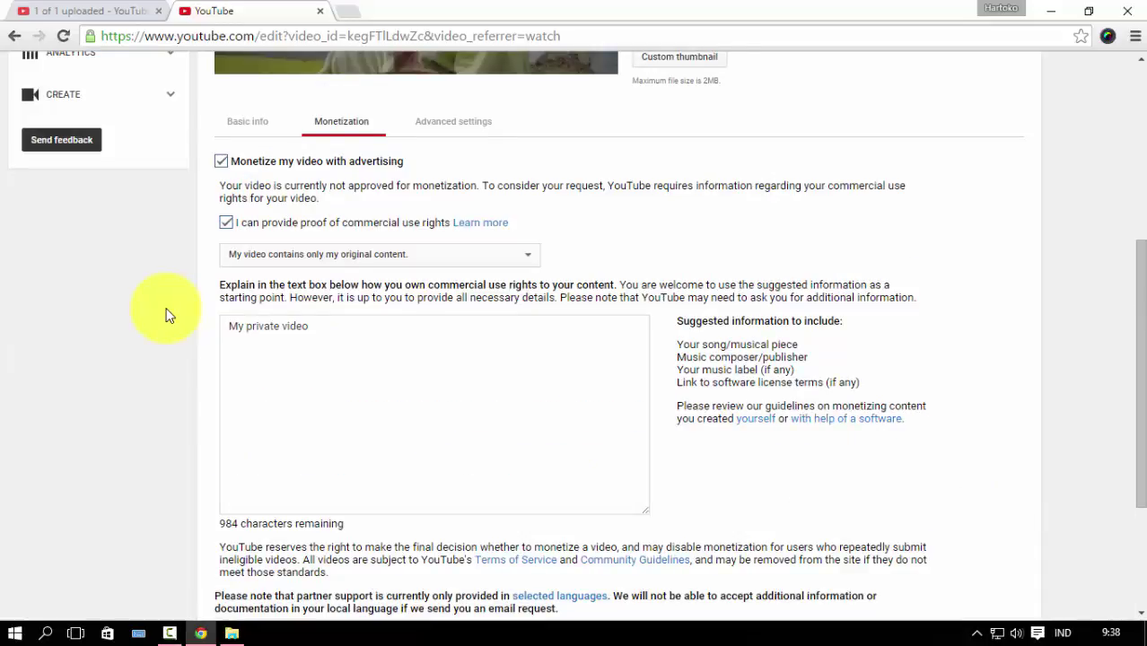
{"action": "scroll", "coordinate": [166, 314], "scroll_direction": "down", "scroll_amount": 3}
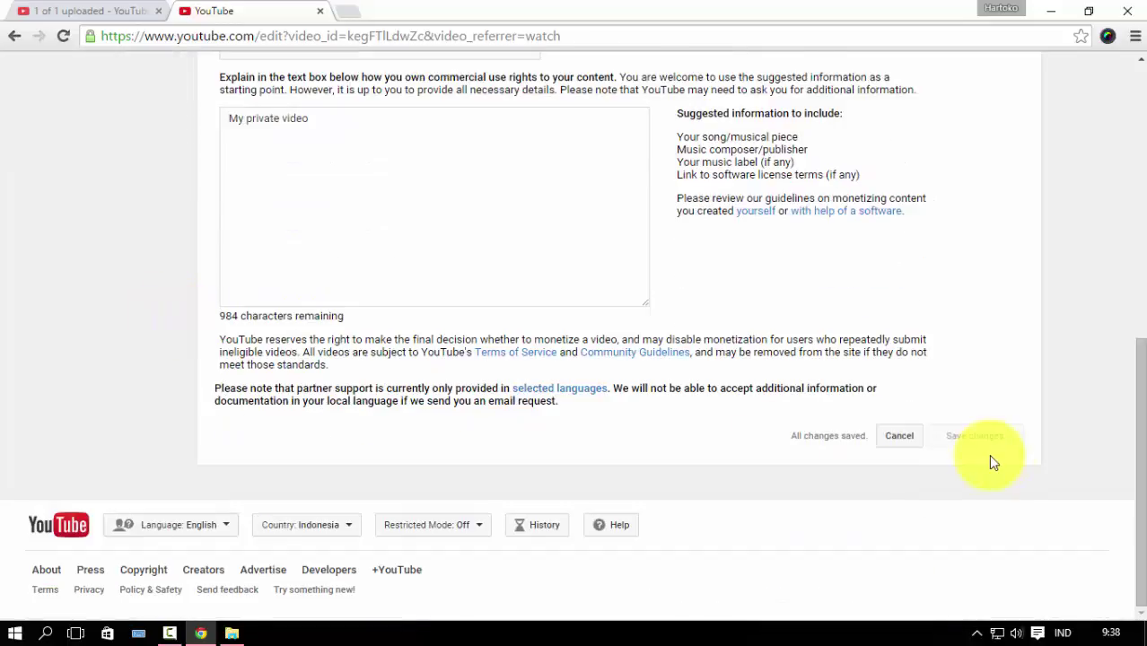
{"action": "scroll", "coordinate": [997, 454], "scroll_direction": "up", "scroll_amount": 2}
{"action": "scroll", "coordinate": [997, 454], "scroll_direction": "up", "scroll_amount": 3}
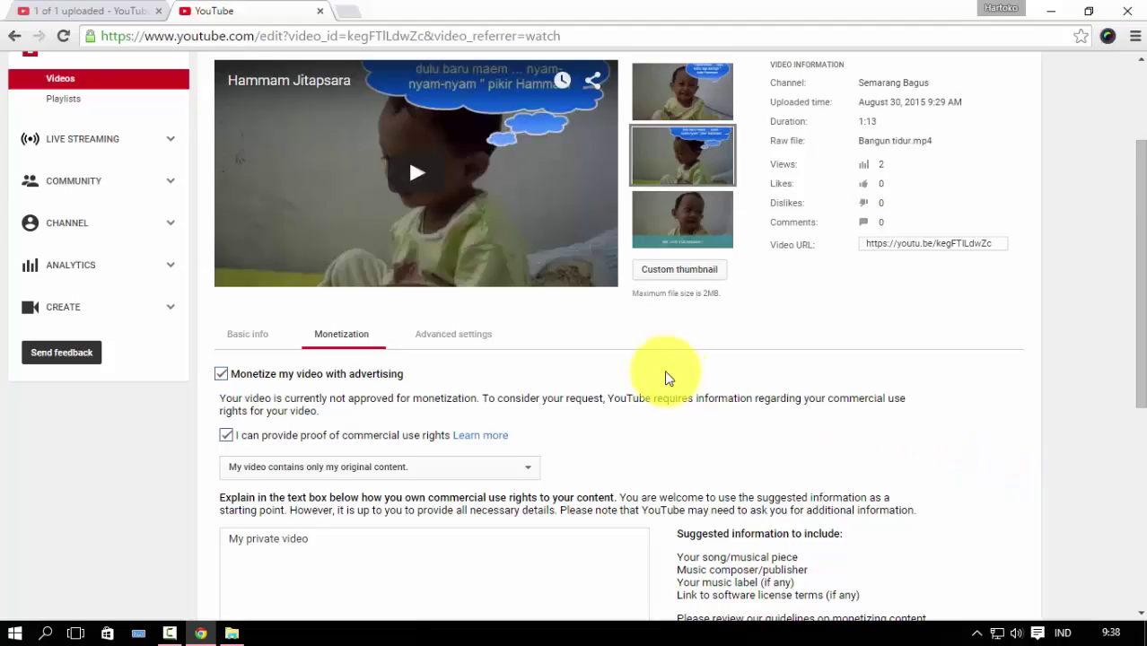
{"action": "scroll", "coordinate": [675, 377], "scroll_direction": "up", "scroll_amount": 2}
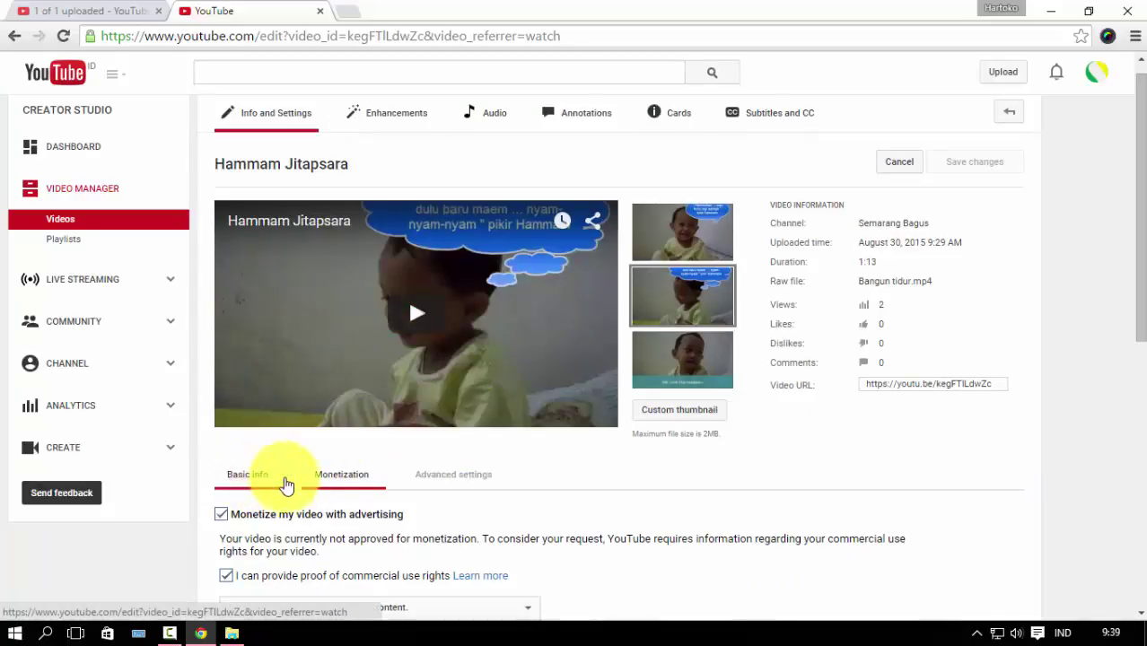
In the video's advanced settings, set Allow comments to Approved.
{"action": "left_click", "coordinate": [441, 476]}
{"action": "scroll", "coordinate": [259, 466], "scroll_direction": "down", "scroll_amount": 4}
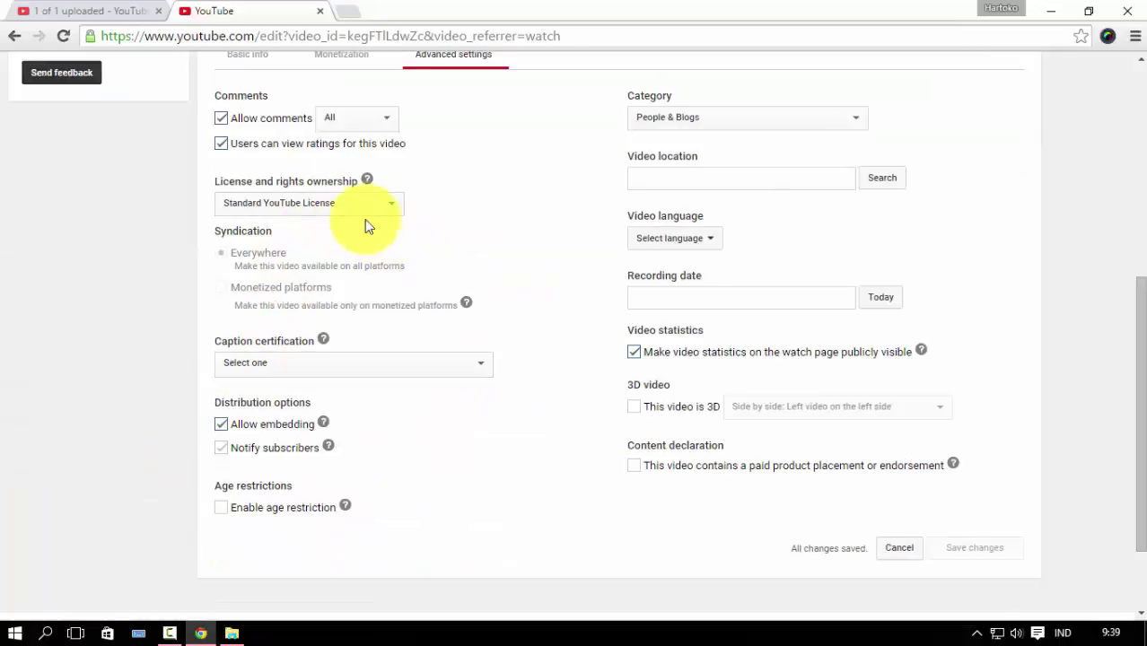
{"action": "scroll", "coordinate": [359, 247], "scroll_direction": "up", "scroll_amount": 2}
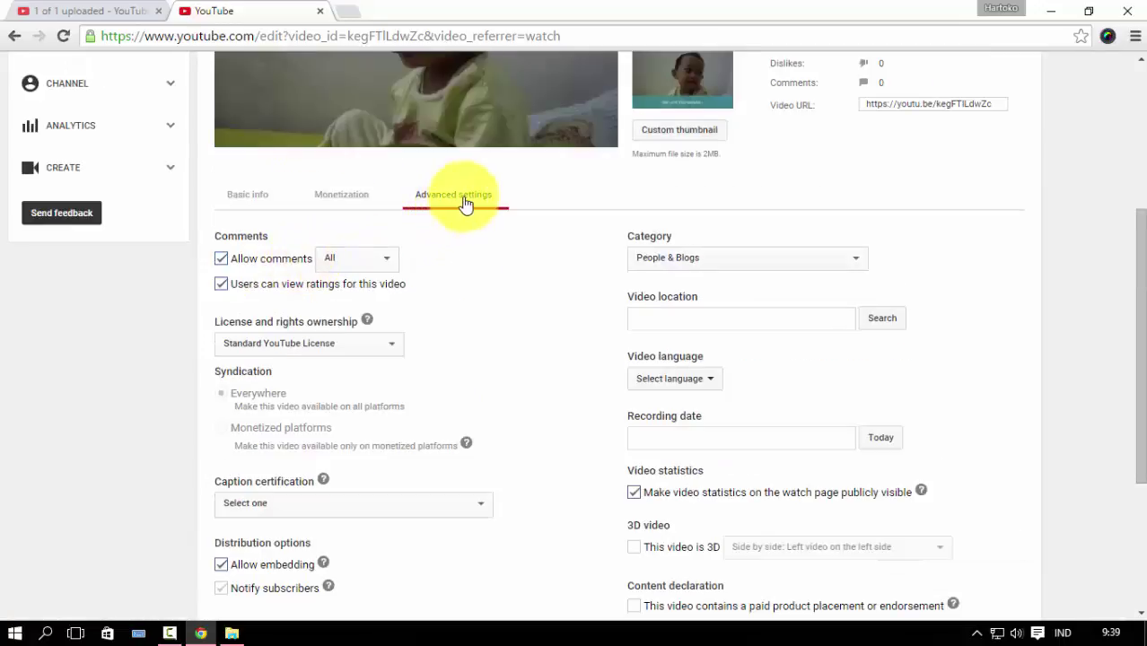
{"action": "left_click", "coordinate": [389, 261]}
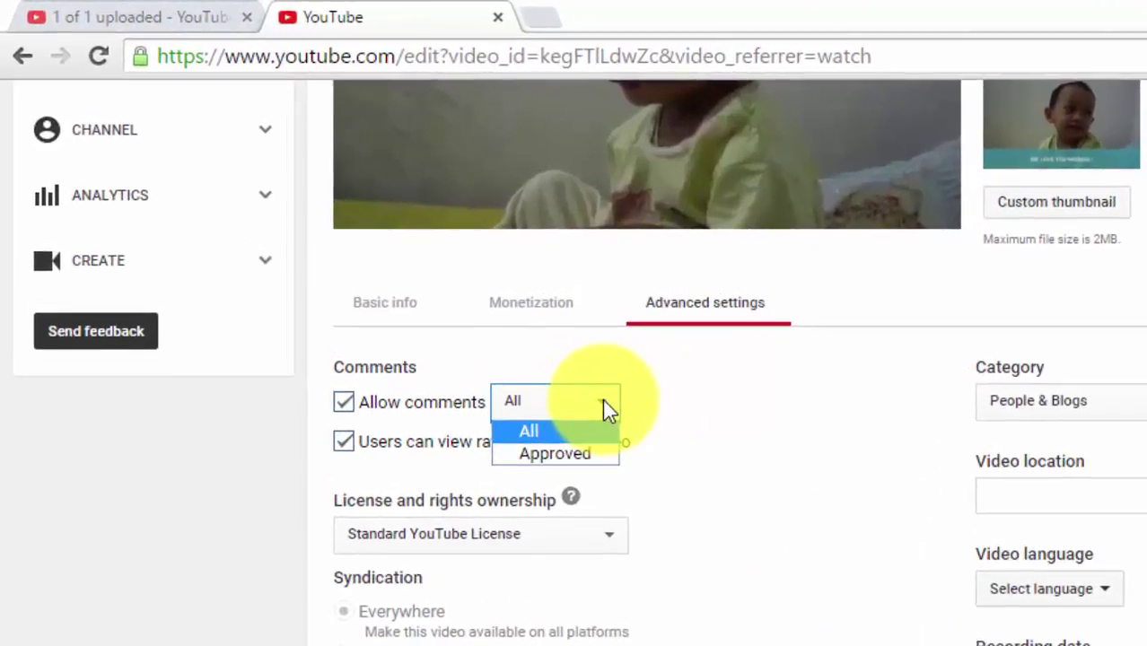
{"action": "left_click", "coordinate": [585, 455]}
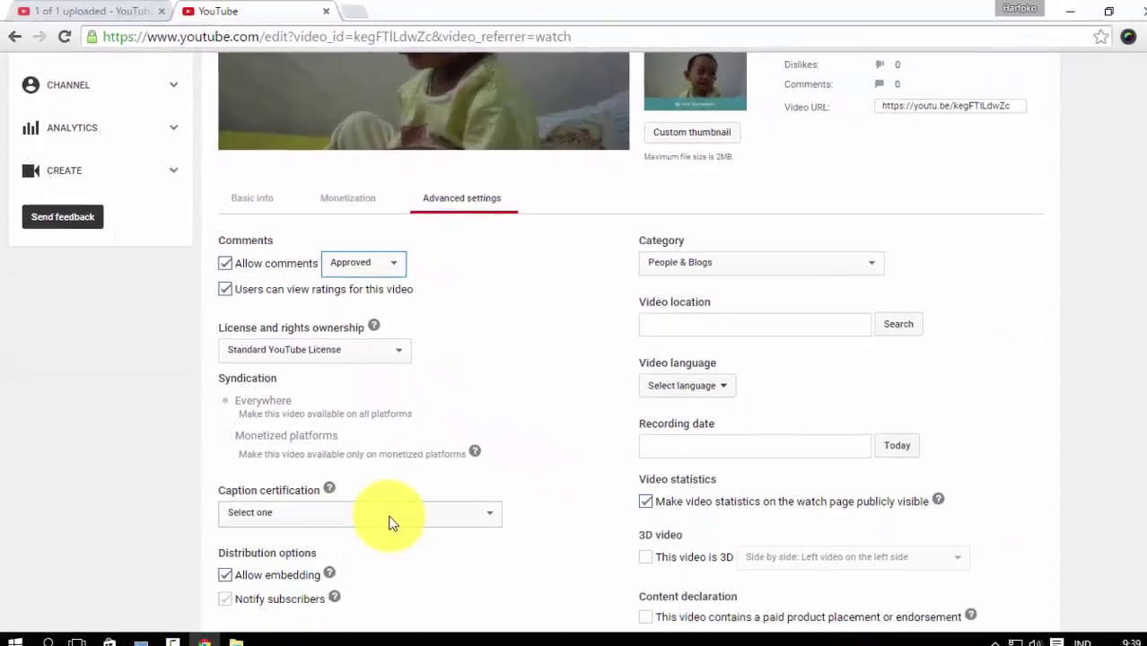
Set the video language to Indonesian and recording date to today (August 30, 2015), then save.
{"action": "scroll", "coordinate": [500, 643], "scroll_direction": "down", "scroll_amount": 2}
{"action": "scroll", "coordinate": [755, 568], "scroll_direction": "up", "scroll_amount": 2}
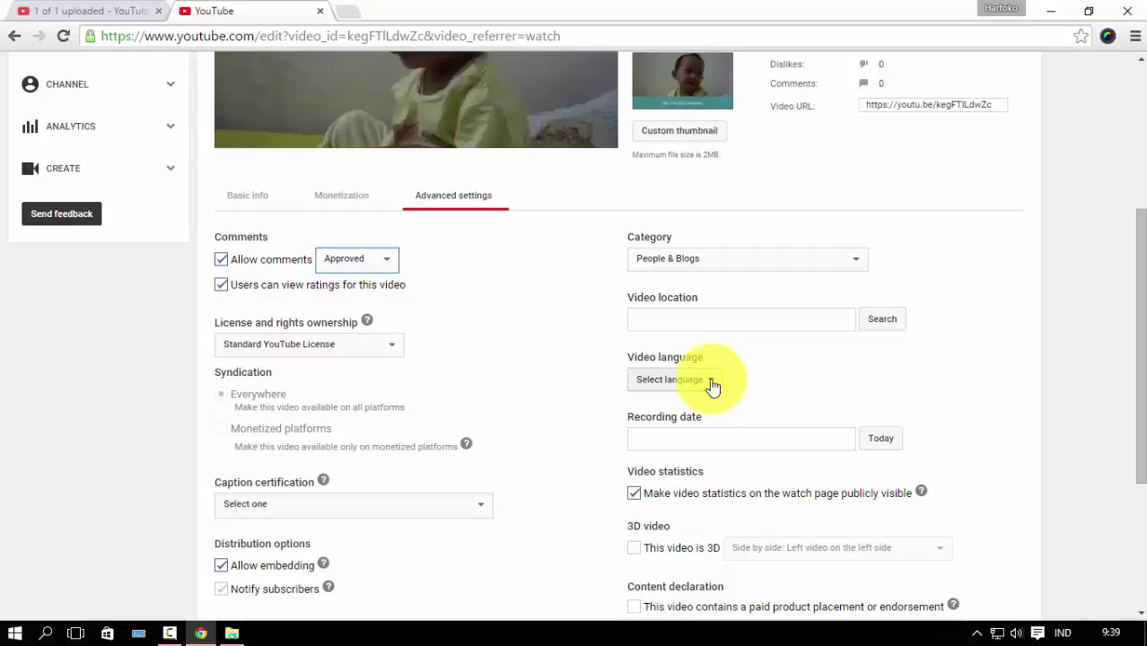
{"action": "left_click", "coordinate": [710, 383]}
{"action": "left_click", "coordinate": [687, 430]}
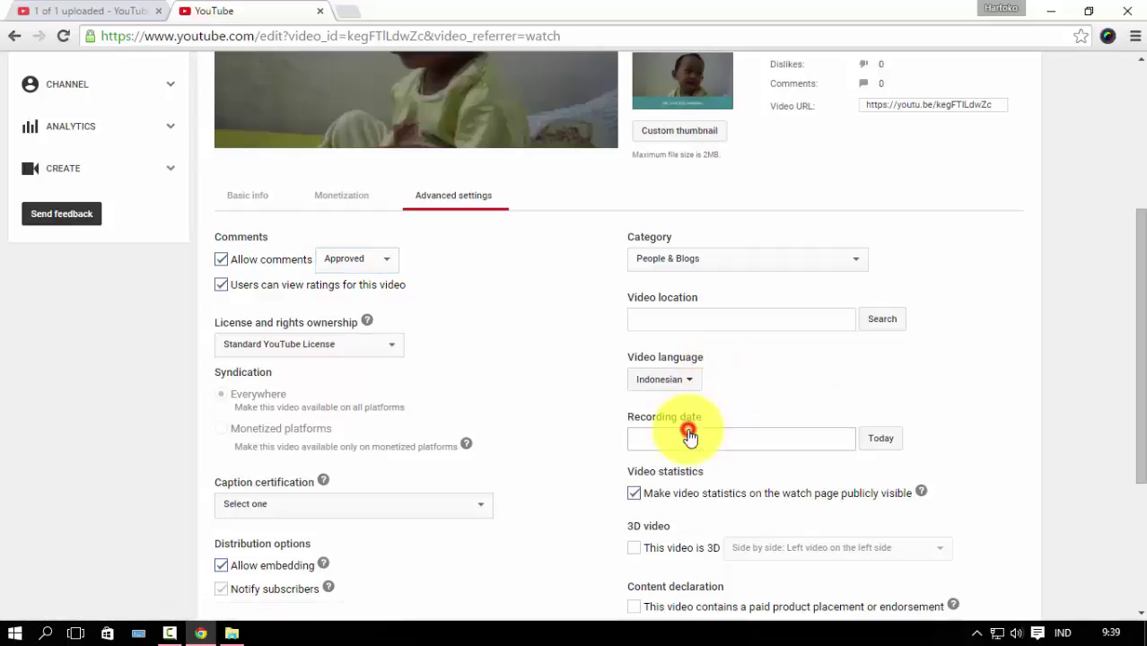
{"action": "left_click", "coordinate": [675, 438]}
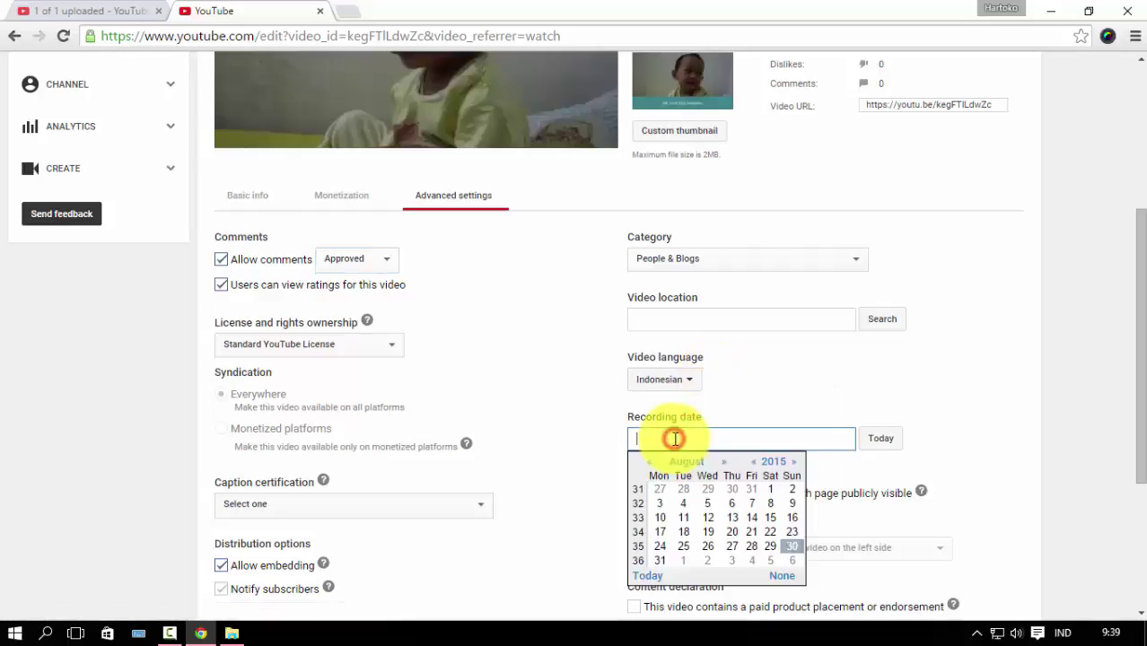
{"action": "left_click", "coordinate": [880, 446]}
{"action": "scroll", "coordinate": [536, 420], "scroll_direction": "down", "scroll_amount": 2}
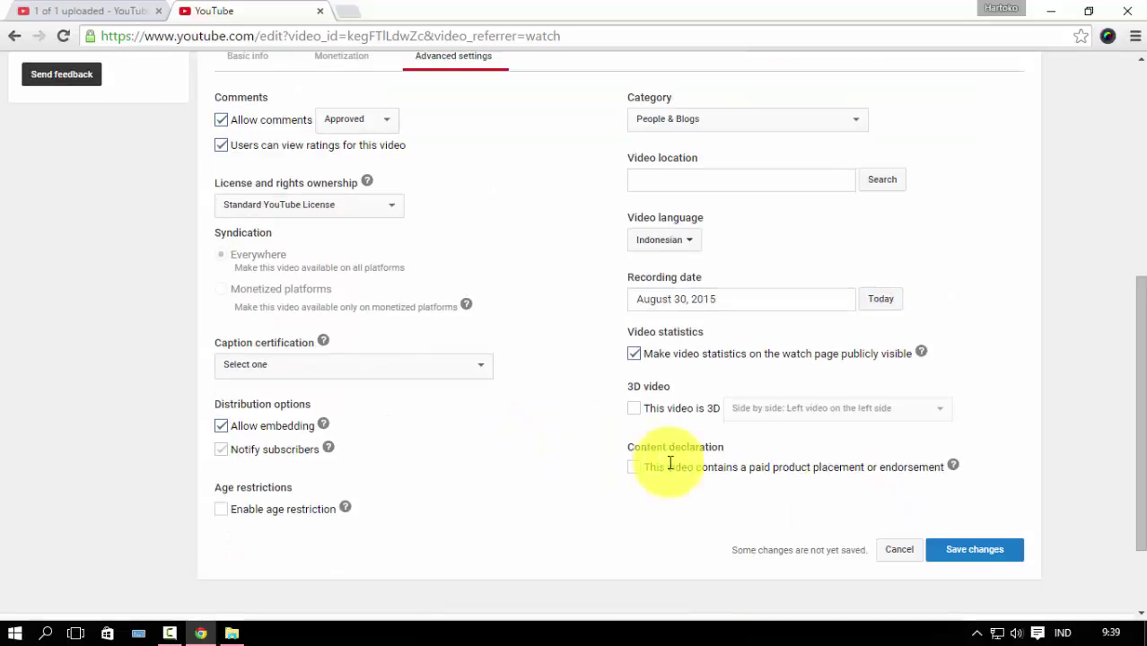
{"action": "left_click", "coordinate": [980, 551]}
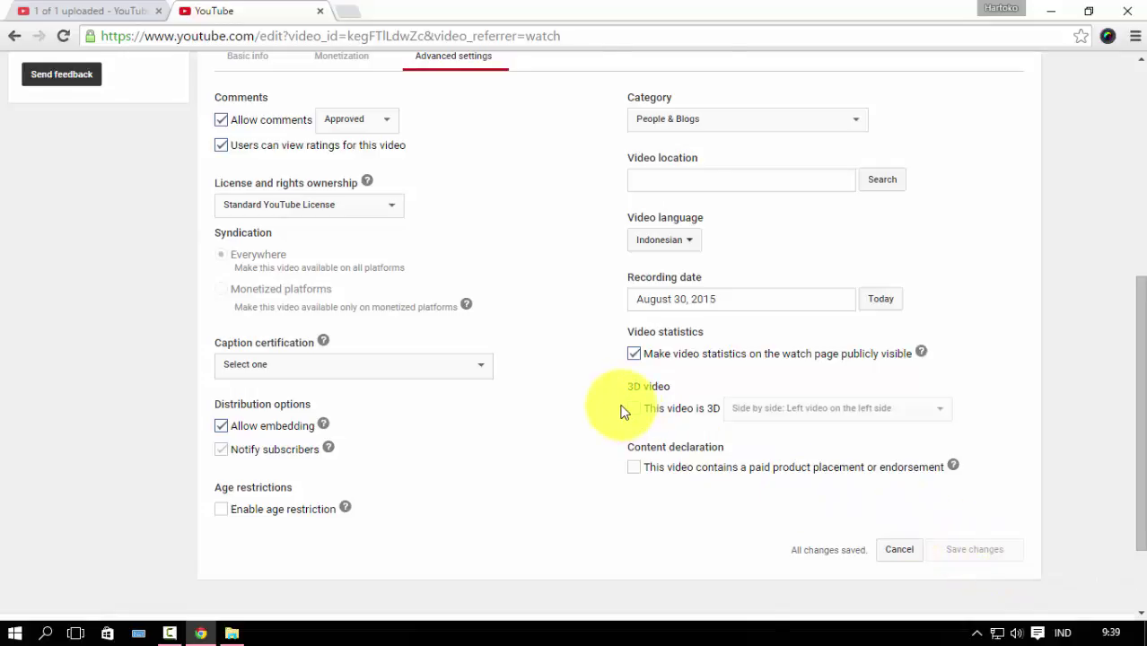
{"action": "scroll", "coordinate": [619, 404], "scroll_direction": "up", "scroll_amount": 5}
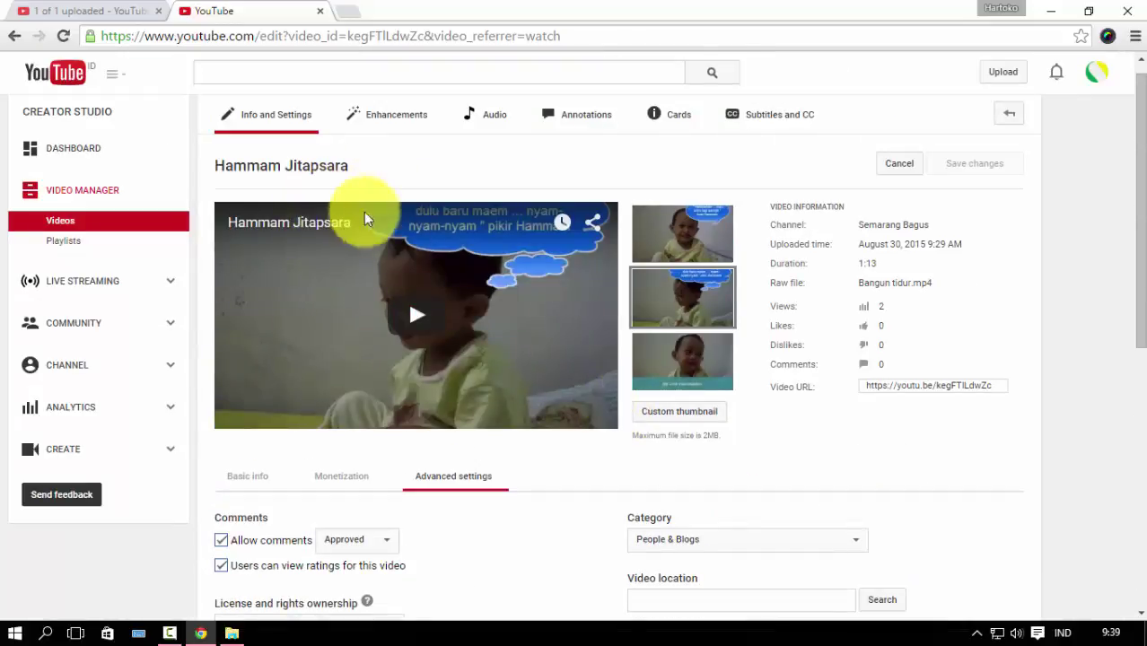
{"action": "left_click", "coordinate": [342, 477]}
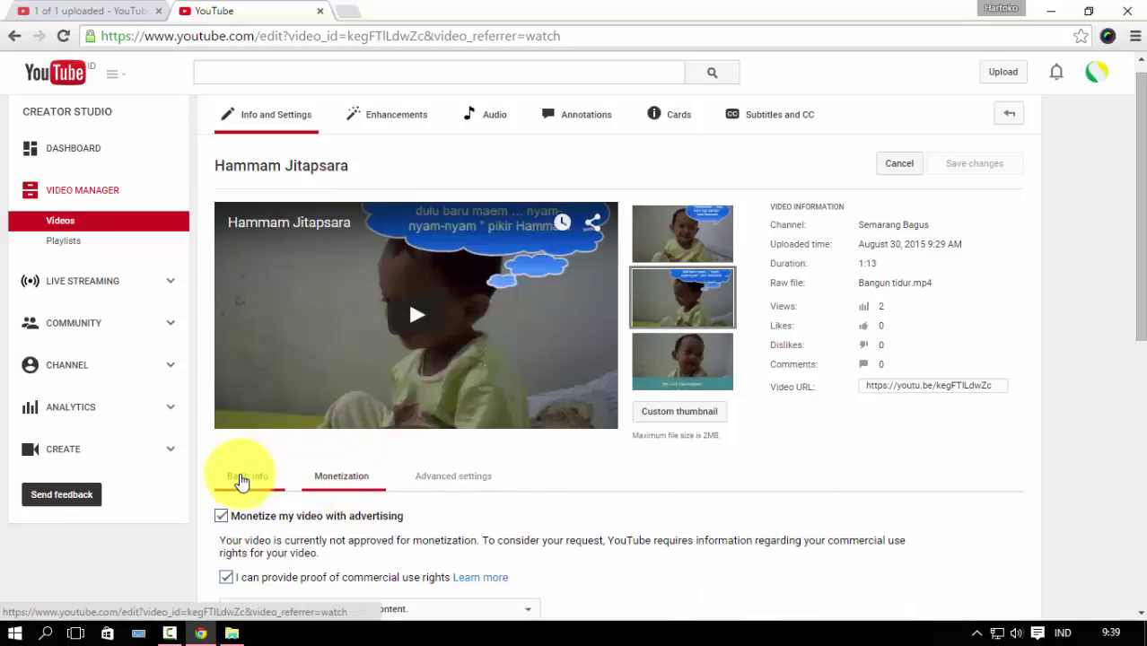
{"action": "scroll", "coordinate": [240, 482], "scroll_direction": "down", "scroll_amount": 2}
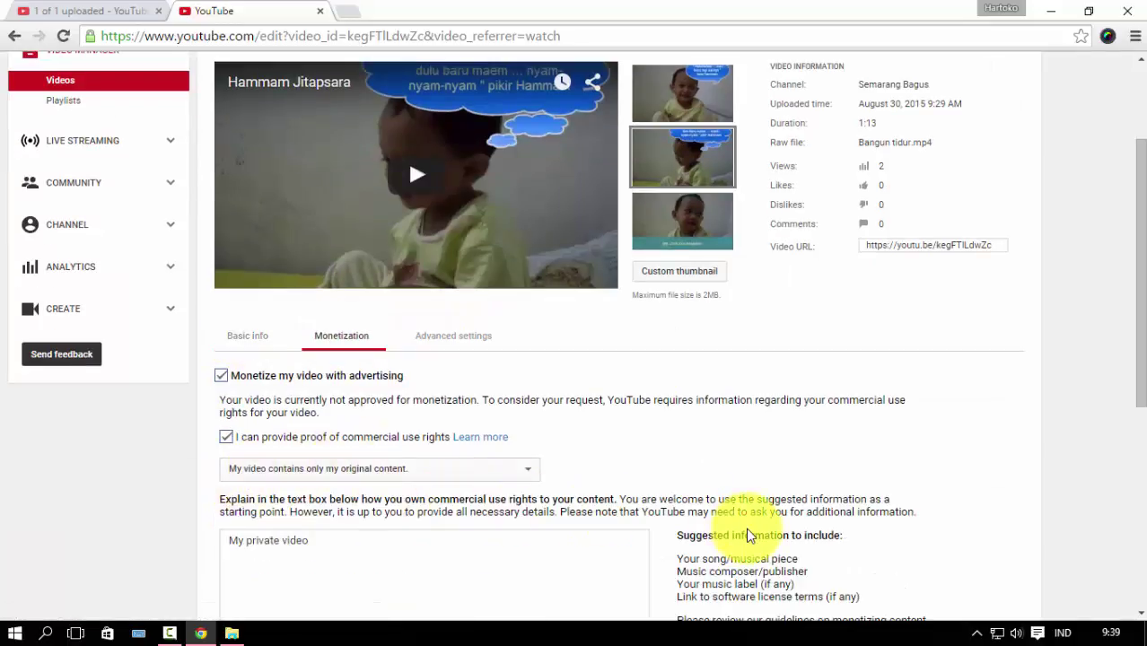
{"action": "scroll", "coordinate": [751, 535], "scroll_direction": "up", "scroll_amount": 2}
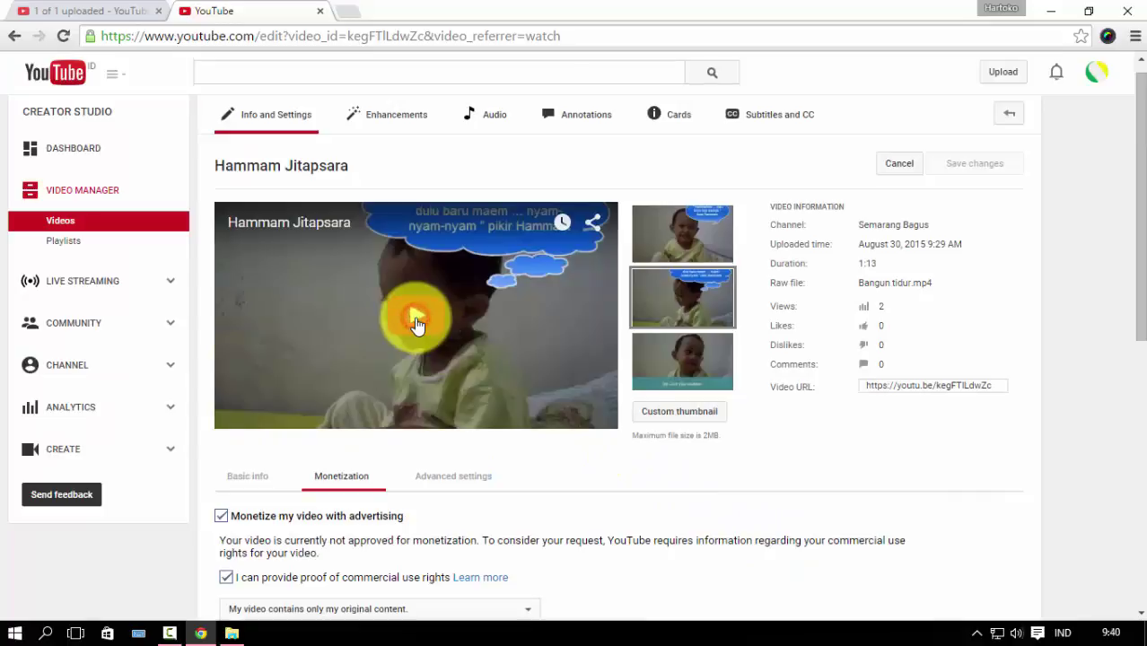
{"action": "left_click", "coordinate": [415, 320]}
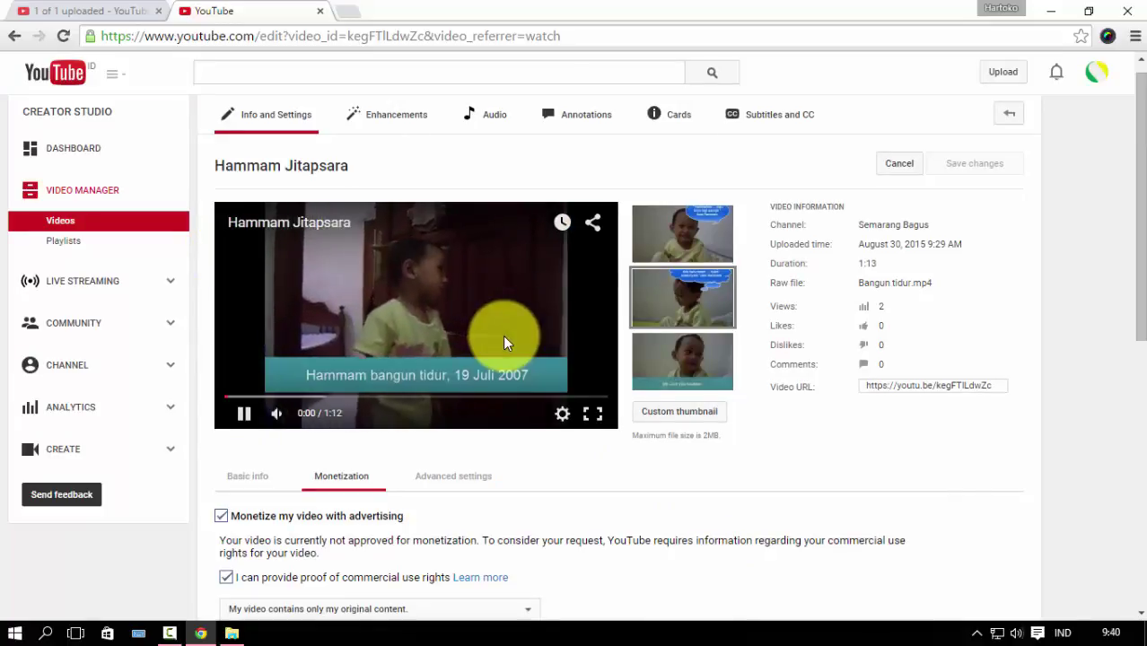
{"action": "left_click", "coordinate": [281, 167]}
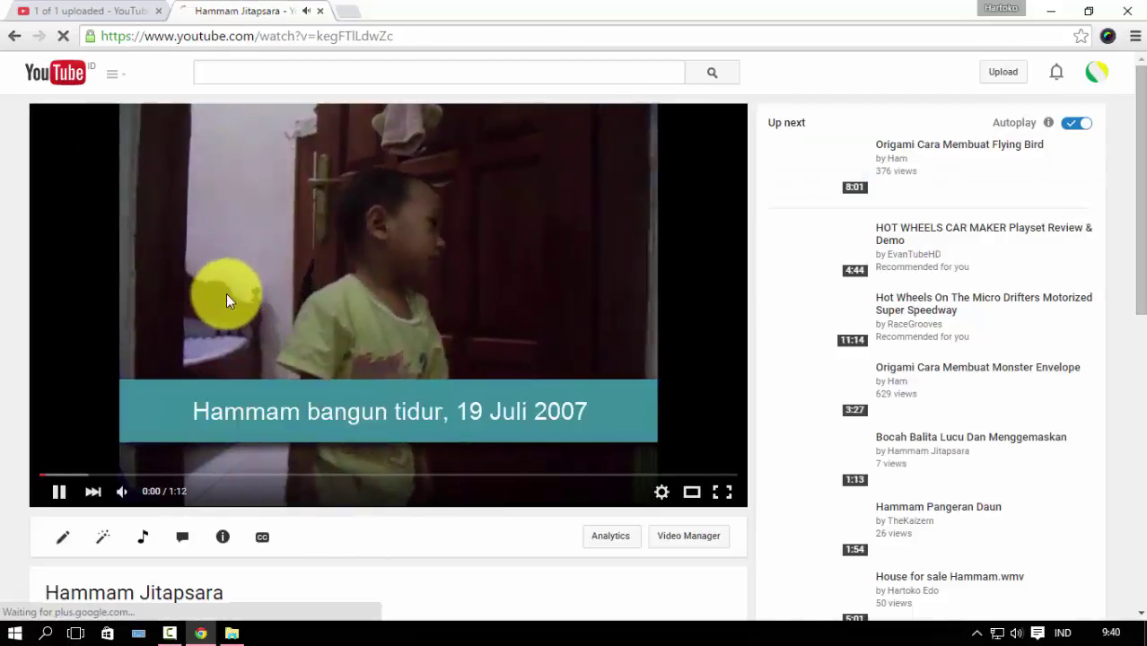
Stop the page loading and open HOT WHEELS CAR MAKER Playset Review & Demo from Up next.
{"action": "left_click", "coordinate": [63, 36]}
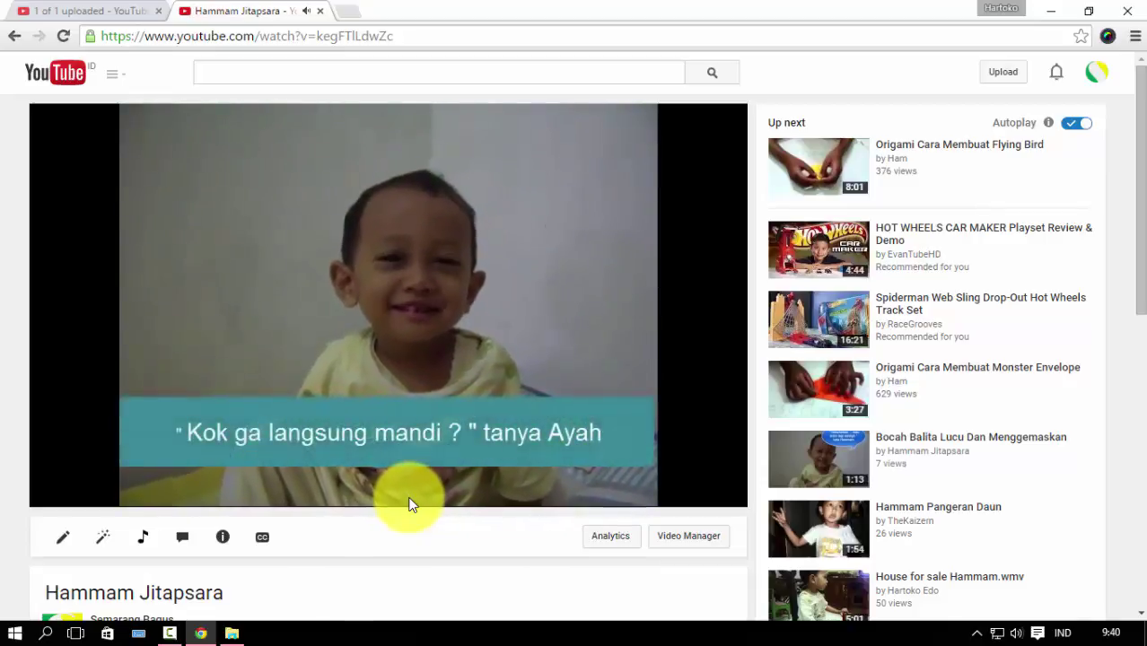
{"action": "left_click", "coordinate": [930, 231]}
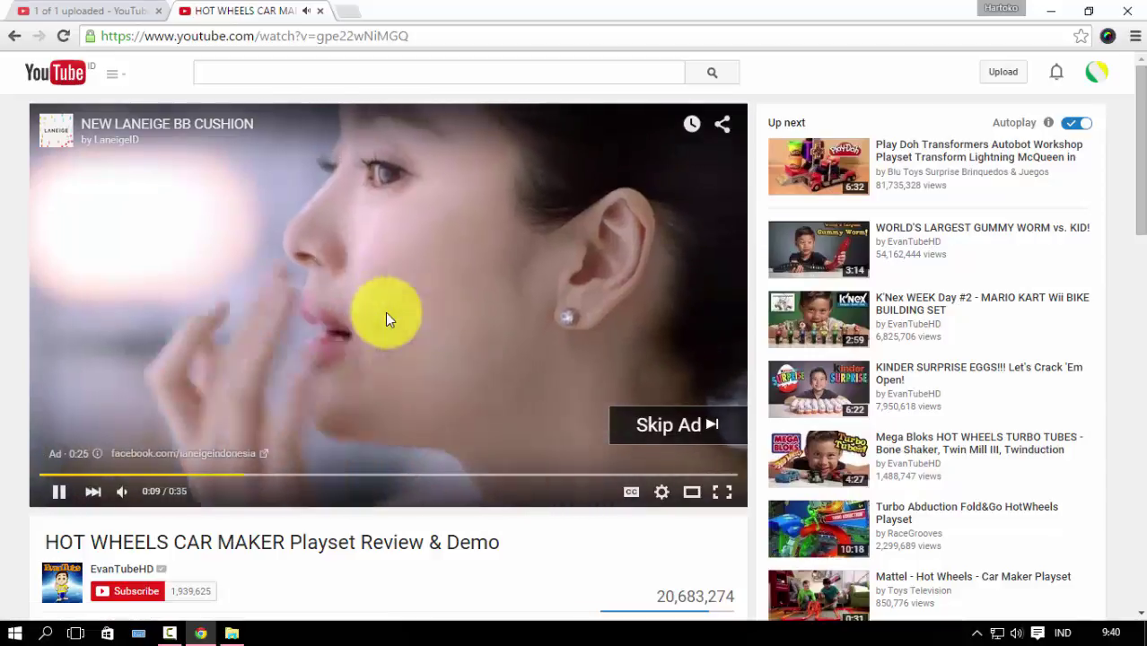
Pause the NEW LANEIGE BB CUSHION ad at 0:10 and look over the video's details.
{"action": "left_click", "coordinate": [387, 319]}
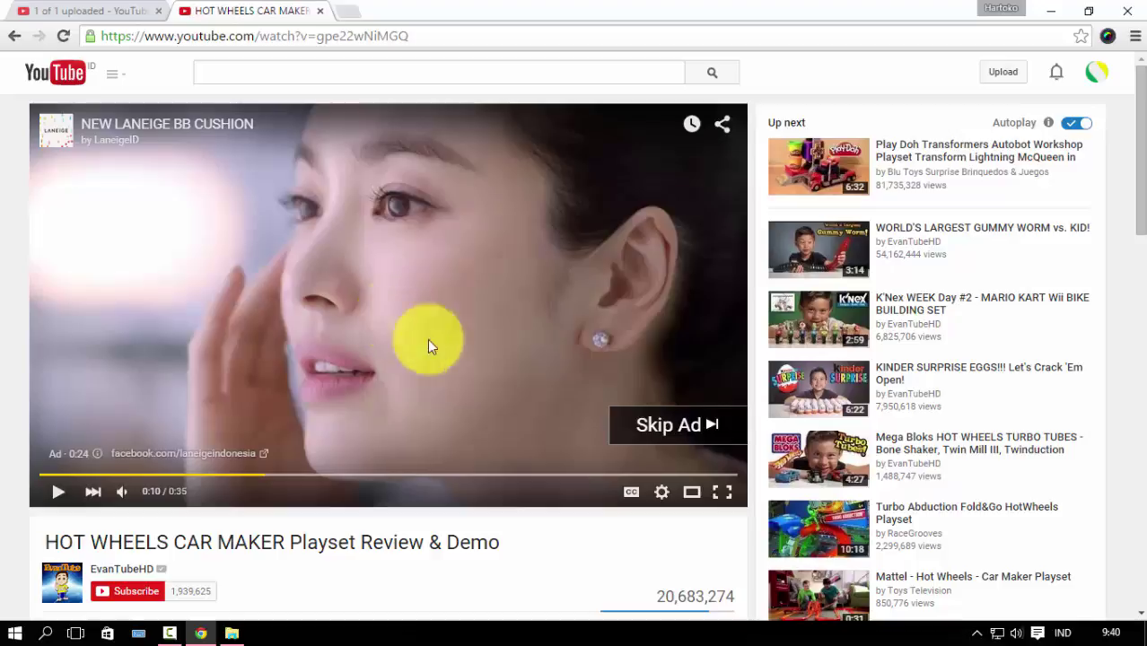
{"action": "scroll", "coordinate": [754, 473], "scroll_direction": "down", "scroll_amount": 3}
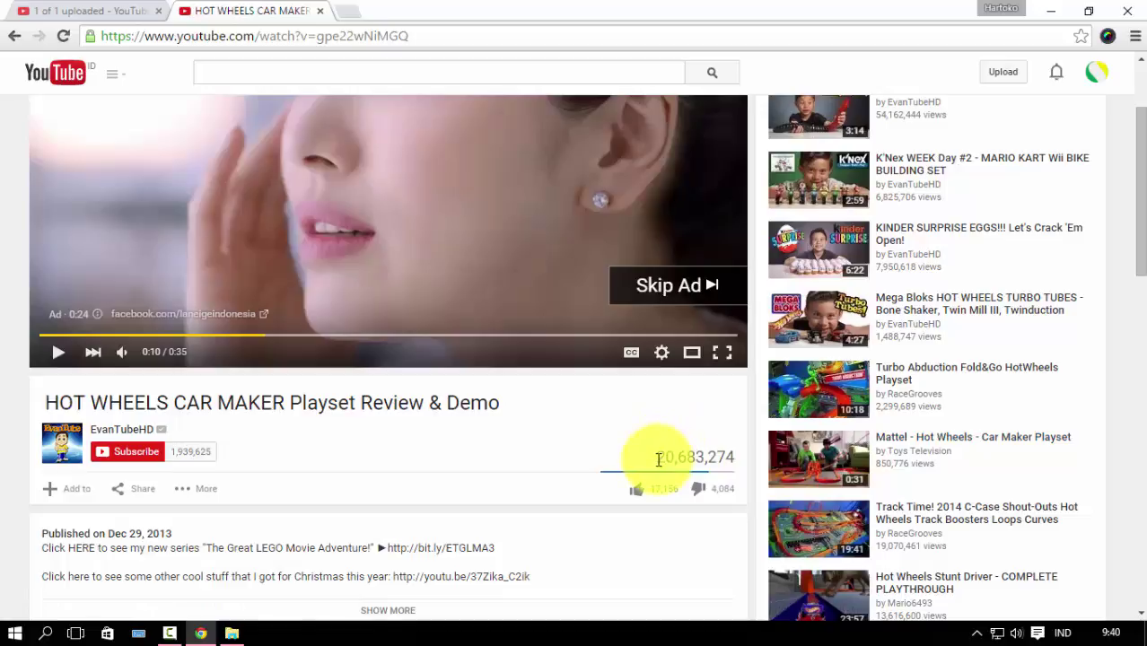
{"action": "left_click_drag", "start_coordinate": [658, 459], "coordinate": [472, 441]}
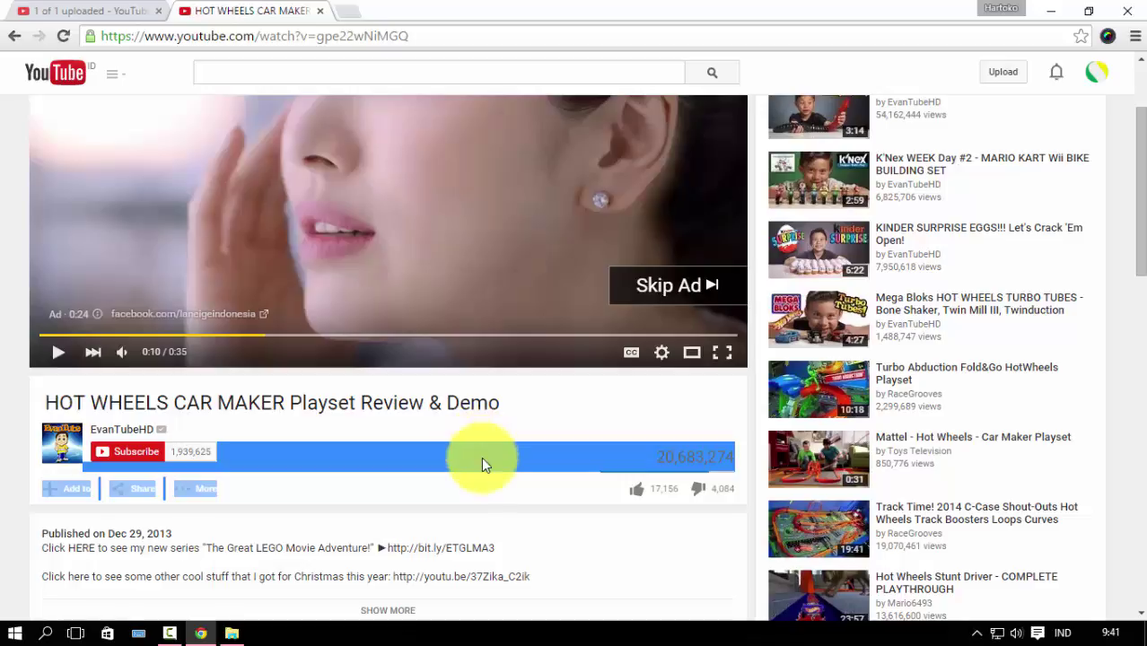
{"action": "left_click", "coordinate": [458, 400]}
{"action": "scroll", "coordinate": [883, 424], "scroll_direction": "up", "scroll_amount": 2}
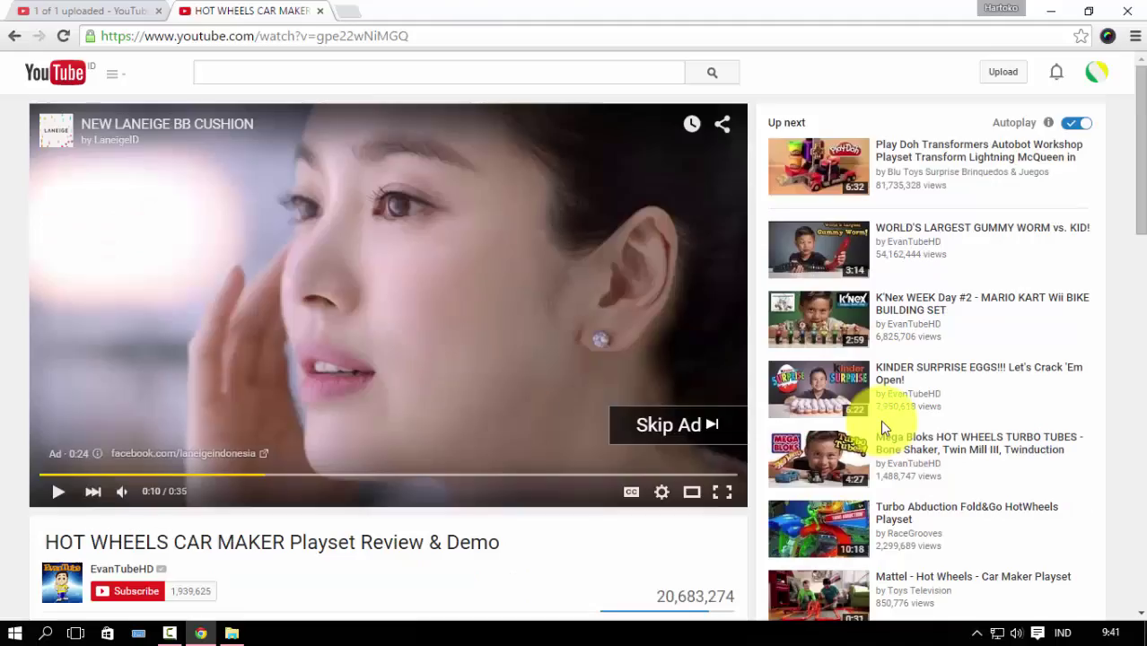